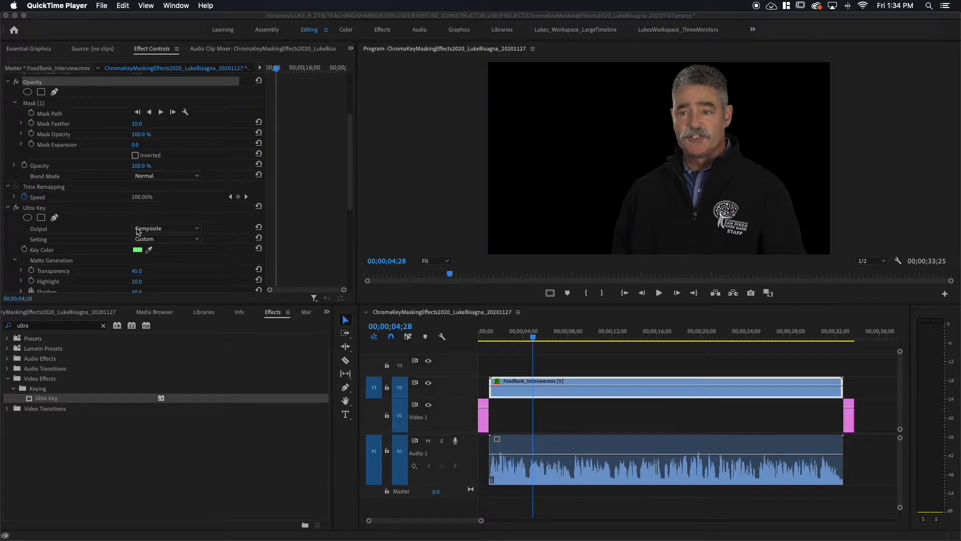
Turn off the Ultra Key and Opacity effects on the FoodBank_Interview.mov clip to show the original green screen footage
left_click(23, 213)
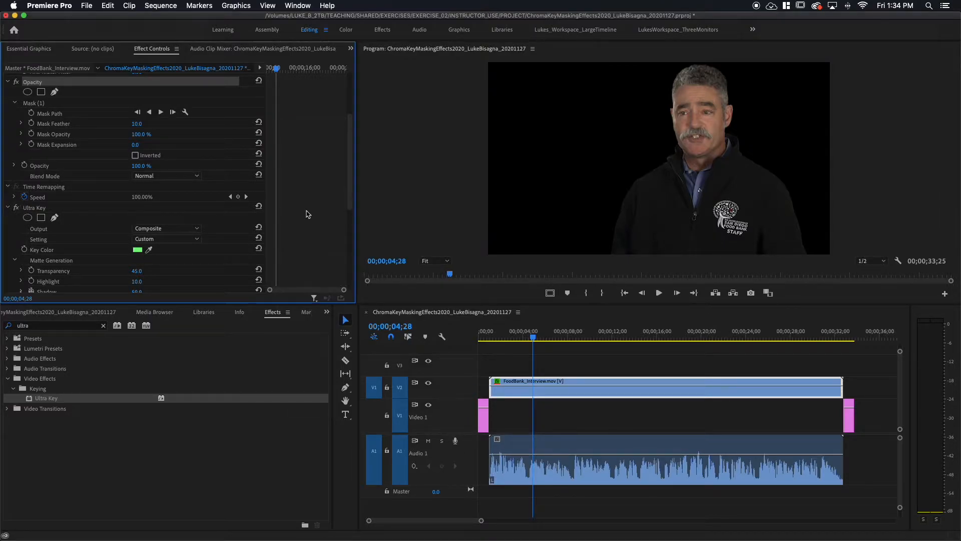
mouse_move(349, 194)
left_mouse_down()
mouse_move(349, 210)
mouse_move(348, 192)
left_mouse_up()
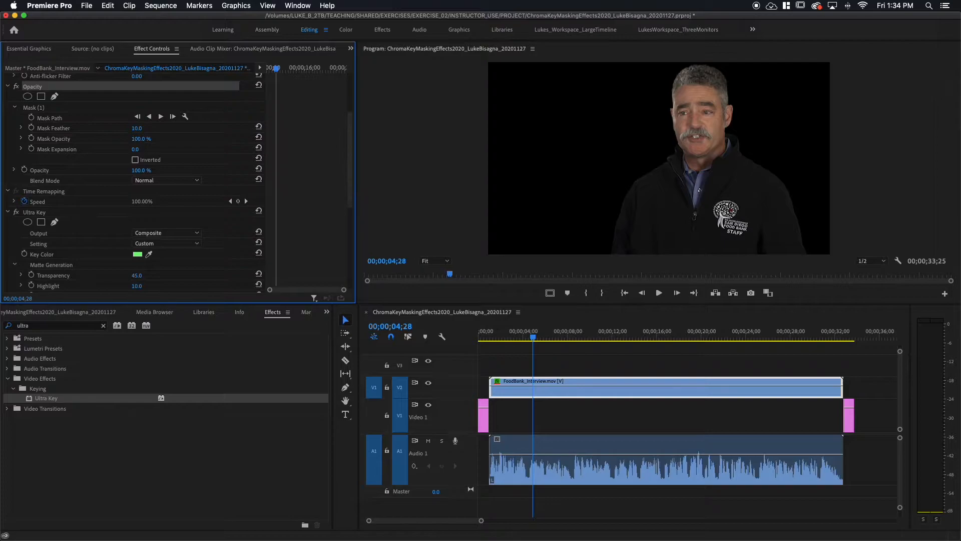
left_click(16, 211)
left_click(16, 86)
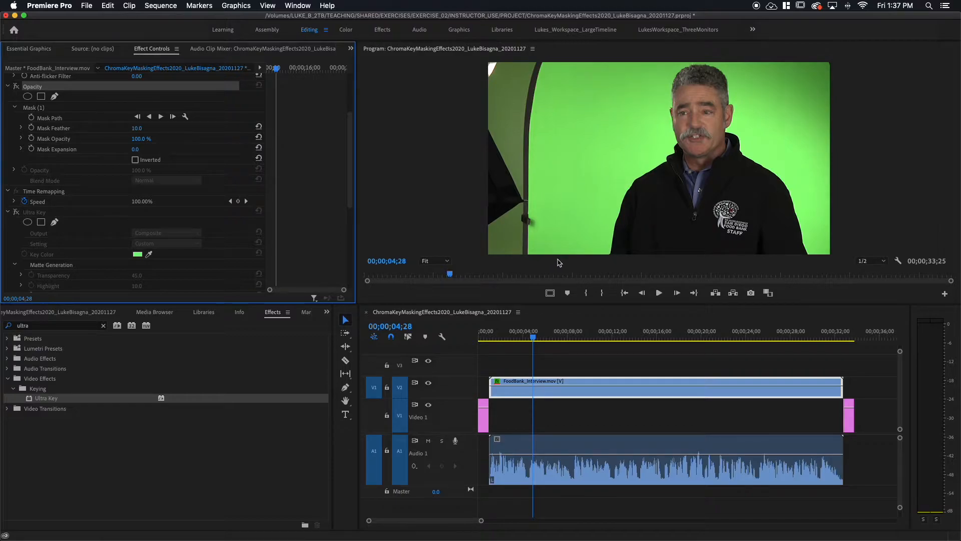
Delete the Adjustment Layer from the project's GFX bin, including its references in the sequences
left_click(86, 313)
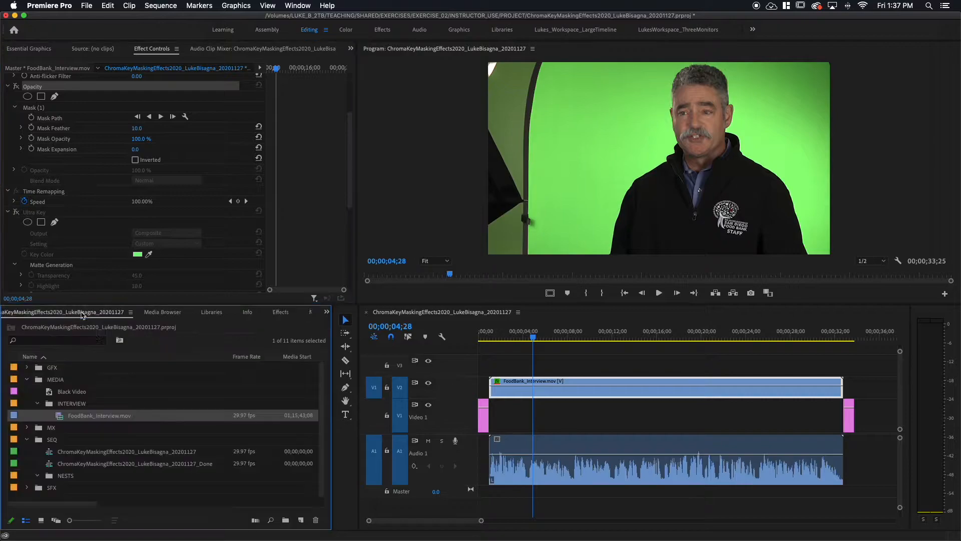
left_click(27, 368)
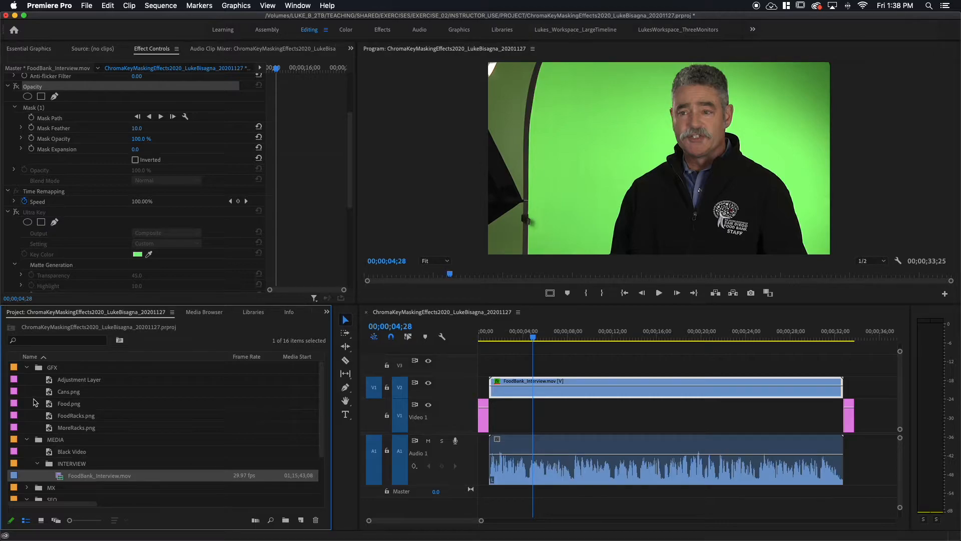
left_click(51, 383)
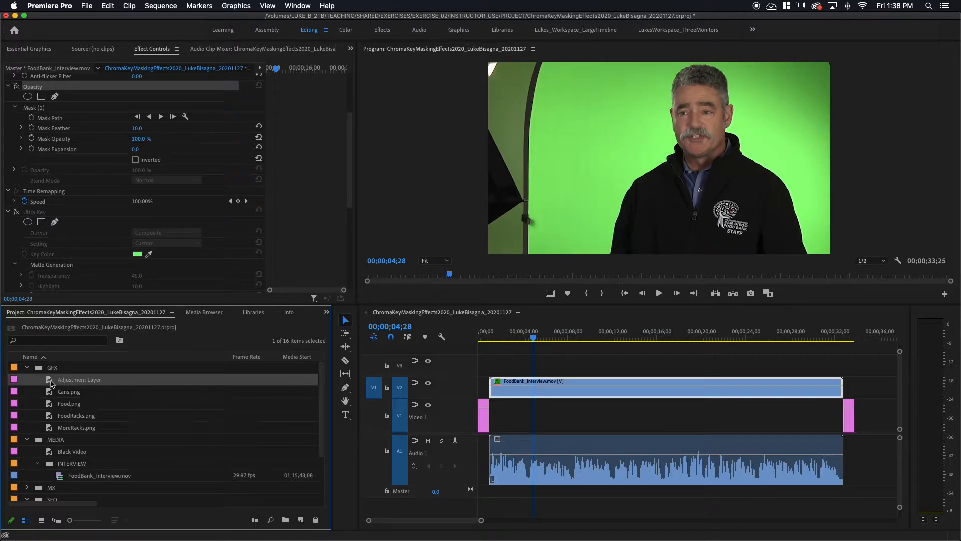
key("Delete")
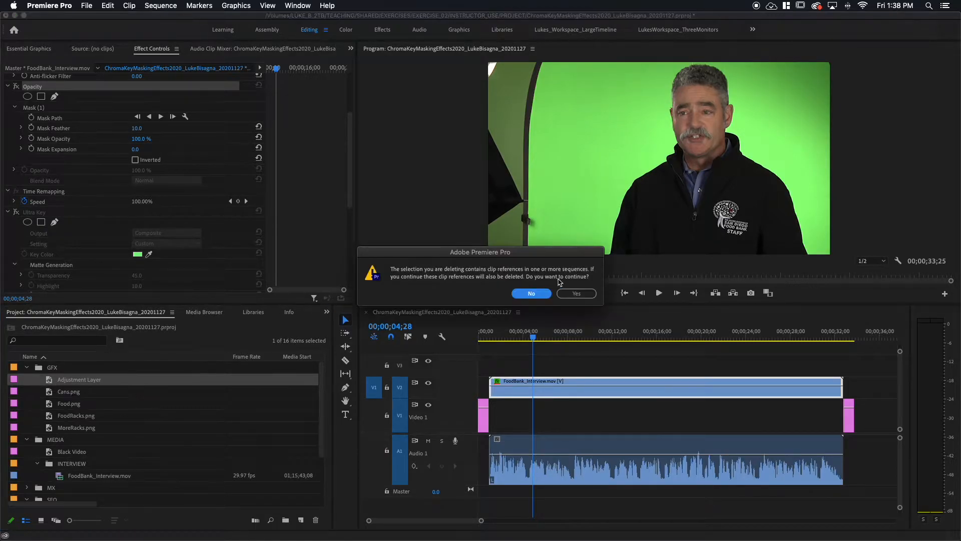
left_click(571, 294)
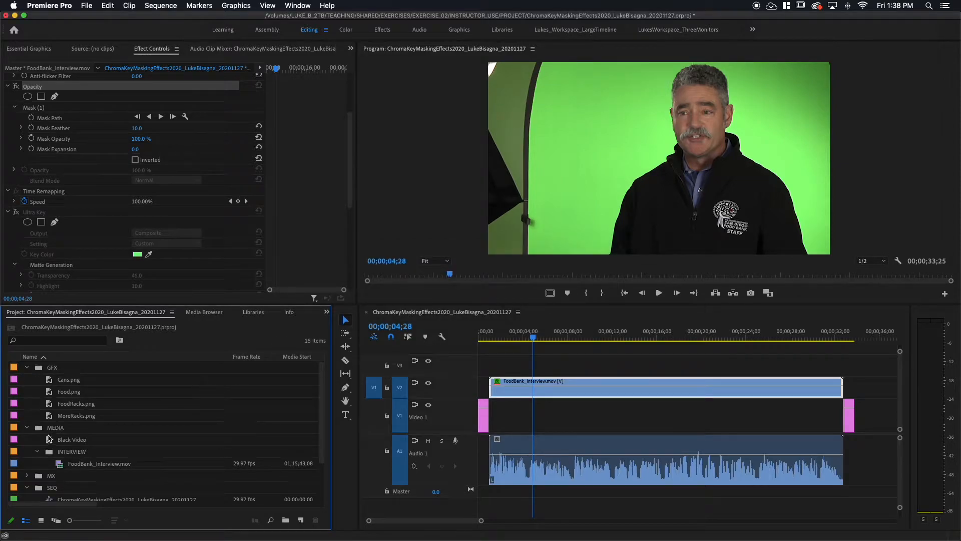
Preview the background stills Cans.png, Food.png, FoodRacks.png and MoreRacks.png from the GFX bin
double_click(50, 380)
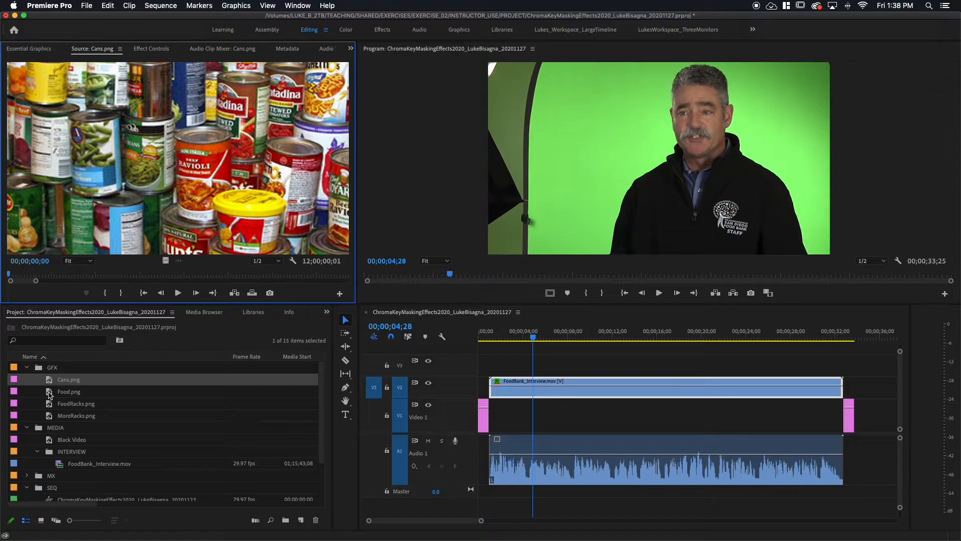
double_click(49, 392)
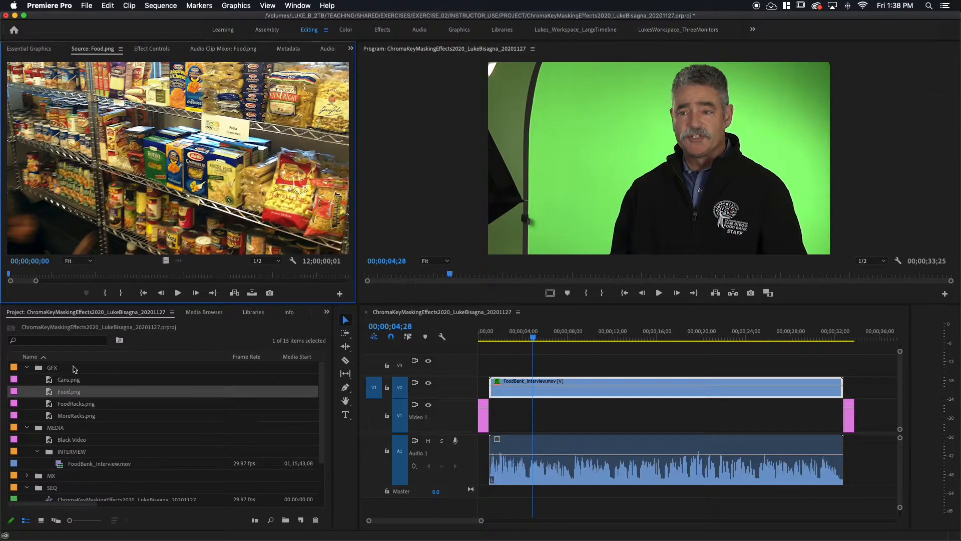
double_click(50, 404)
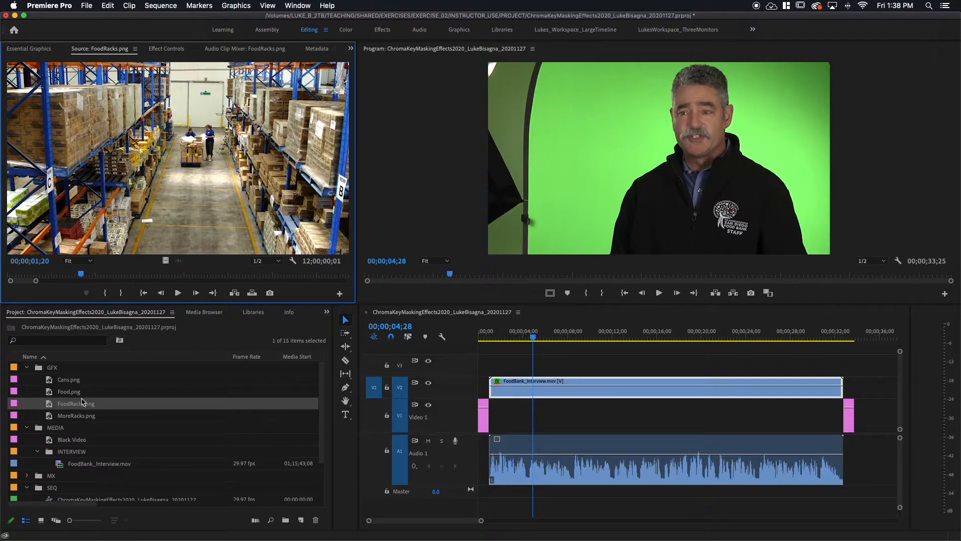
double_click(50, 419)
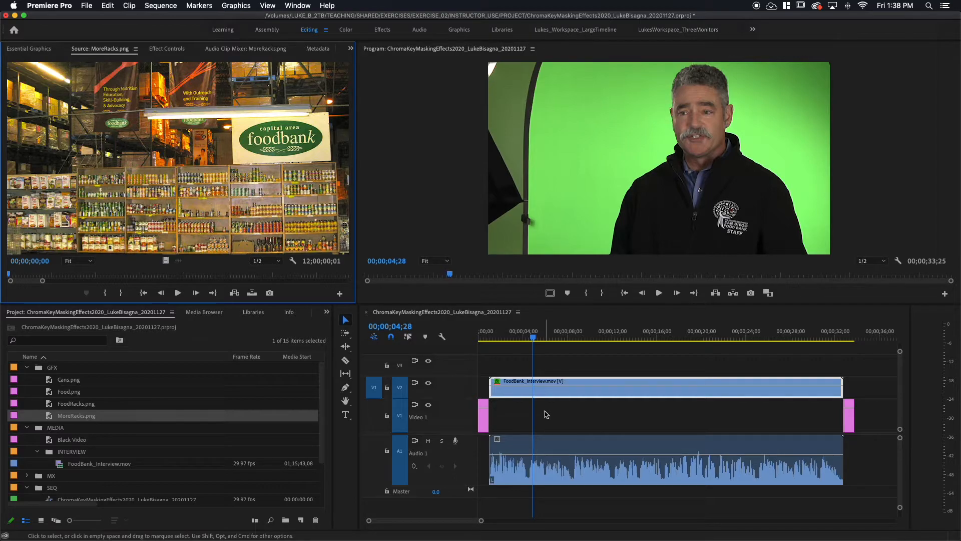
Turn the Opacity and Ultra Key effects back on for the FoodBank_Interview.mov clip on track V2
left_click(161, 50)
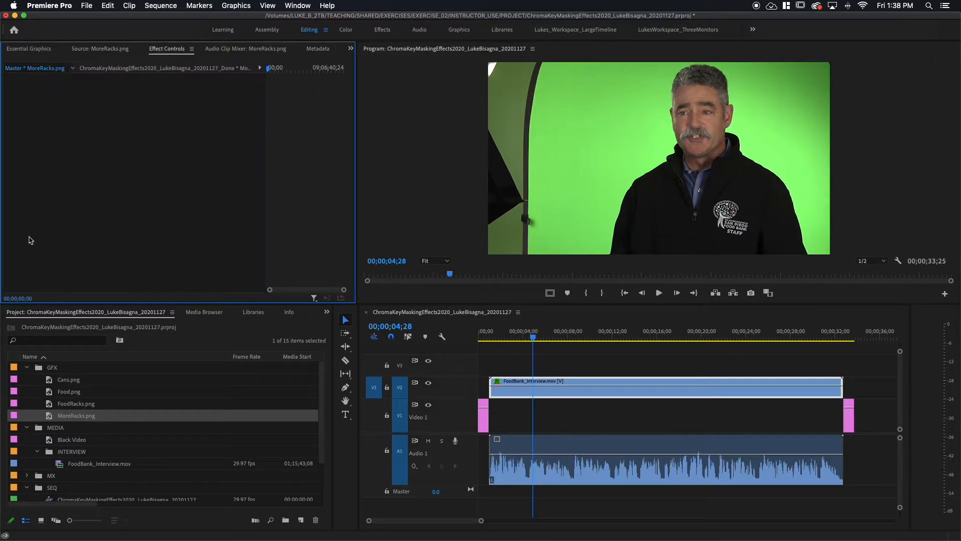
left_click(623, 390)
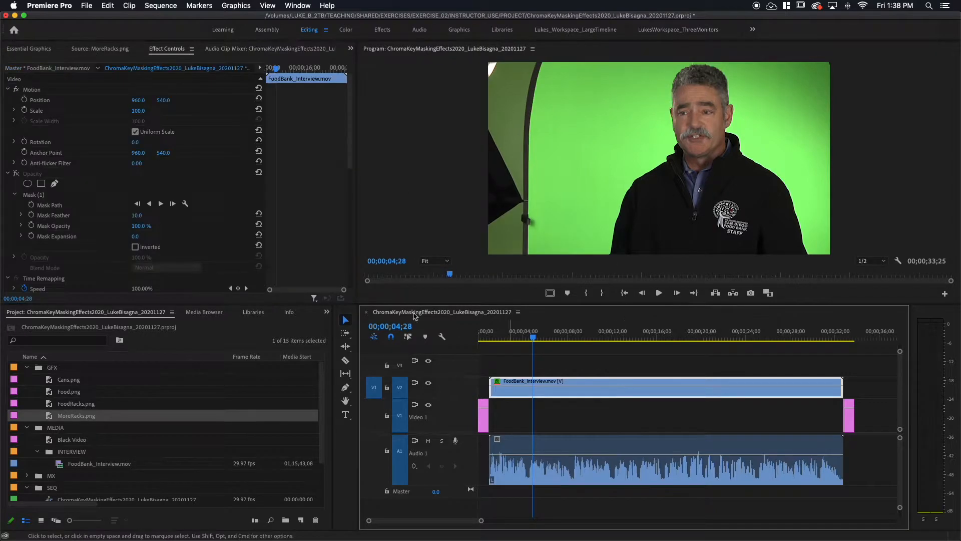
left_click(18, 178)
left_click(18, 178)
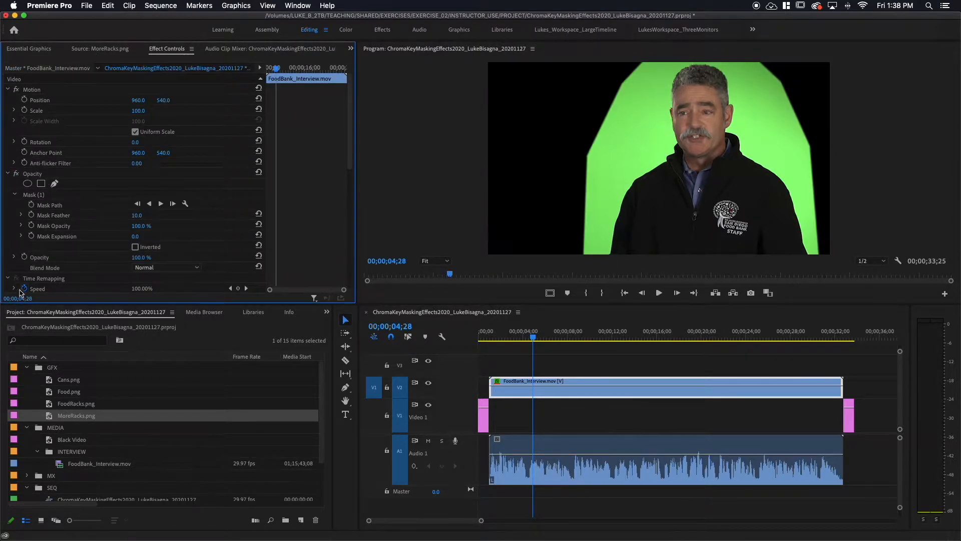
scroll(20, 240, "down", 4)
left_click(17, 220)
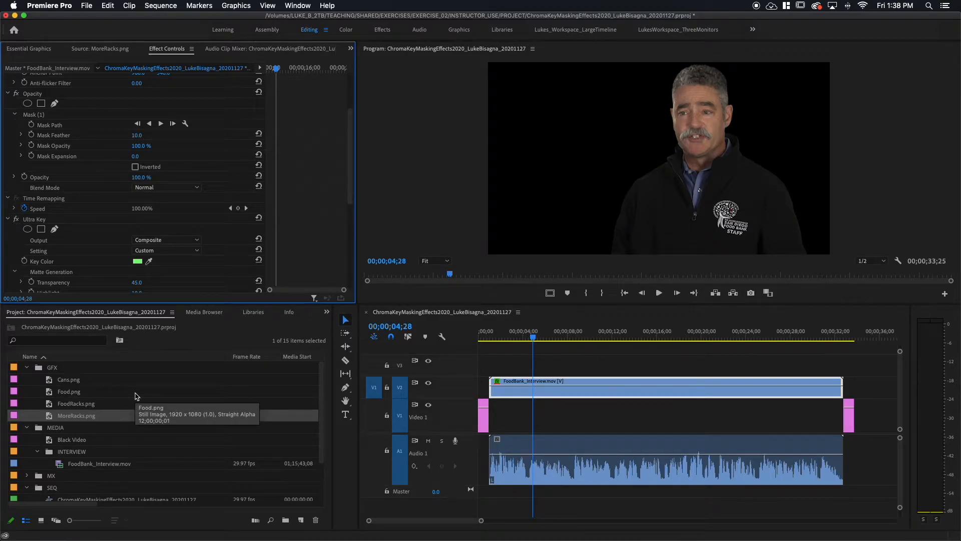
Load Cans.png from the GFX bin as the source clip
double_click(56, 382)
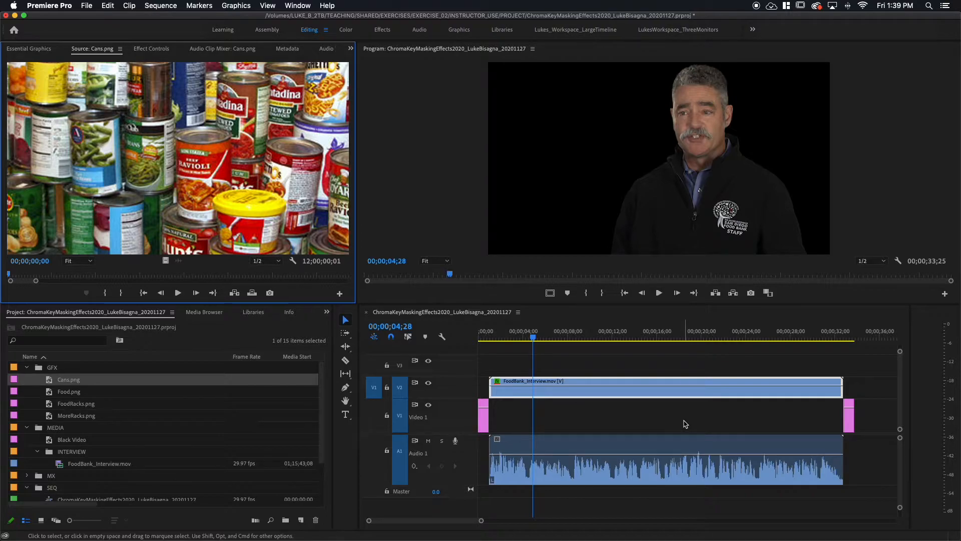
left_click(641, 420)
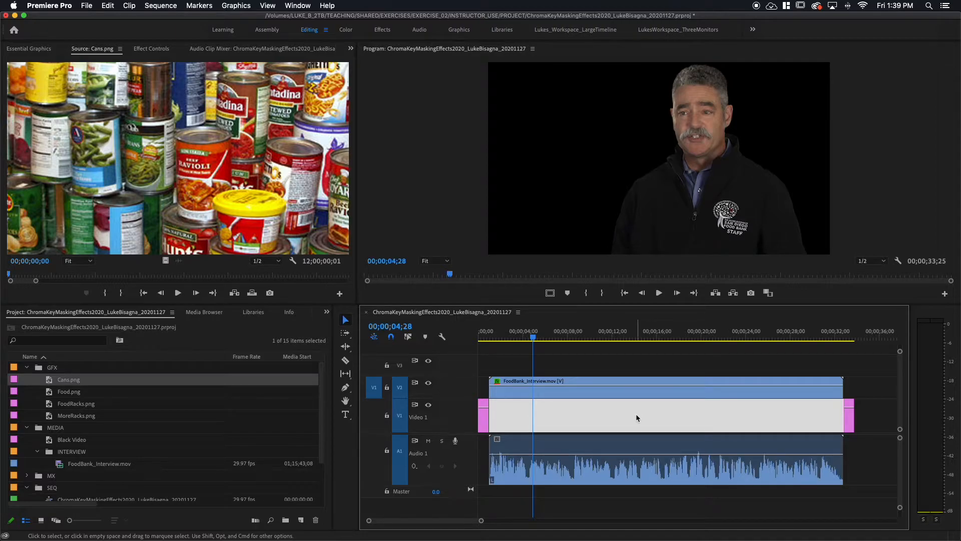
key("x")
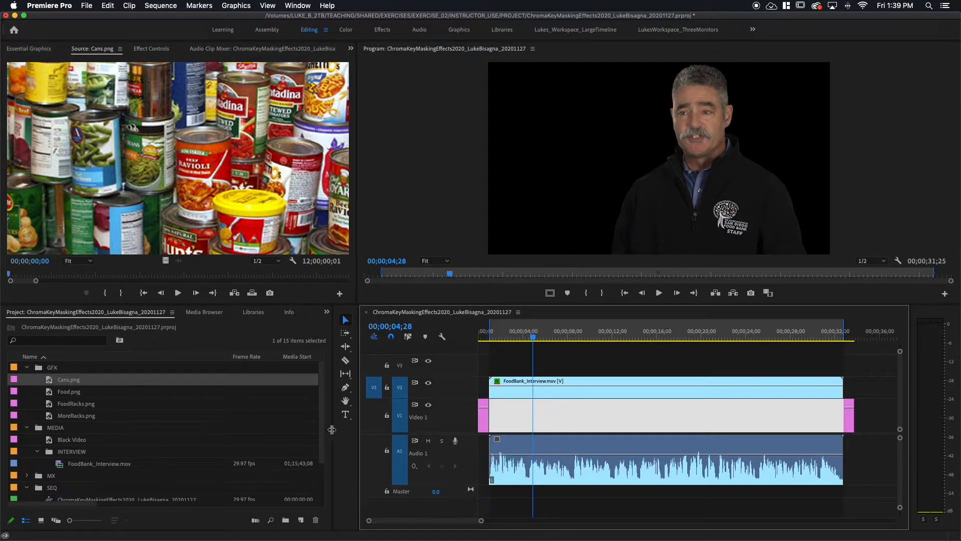
key("alt+x")
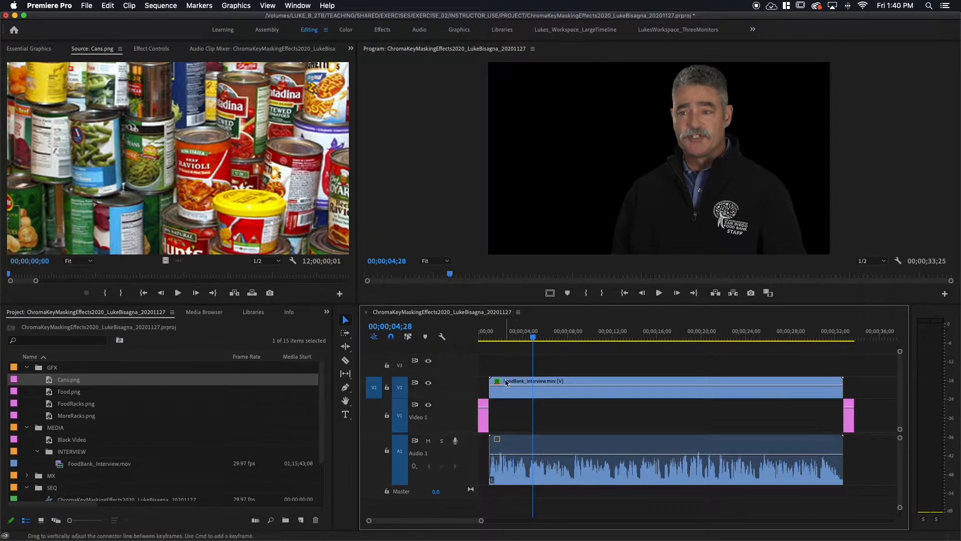
Mark the sequence In point at the start of the interview clip, at 00;00;01;00
left_click(509, 335)
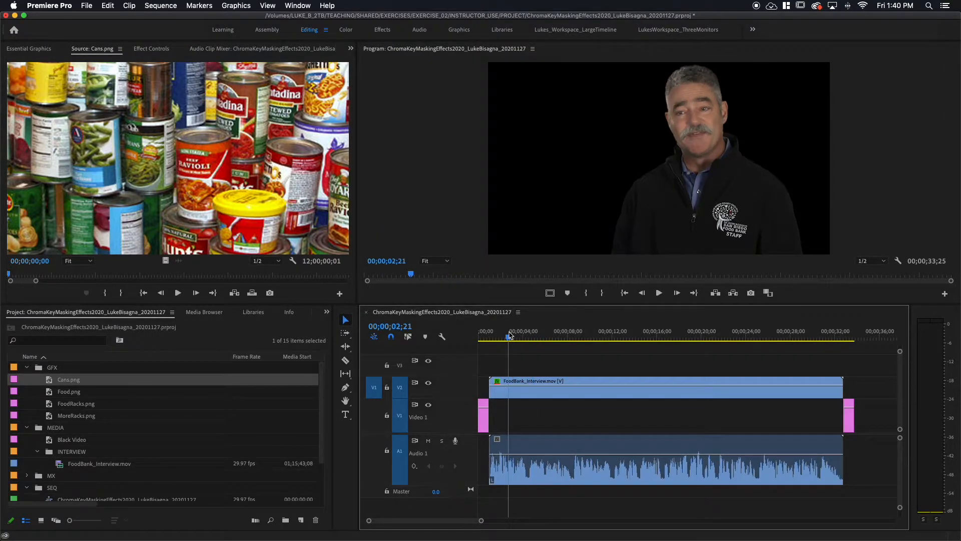
key("Up")
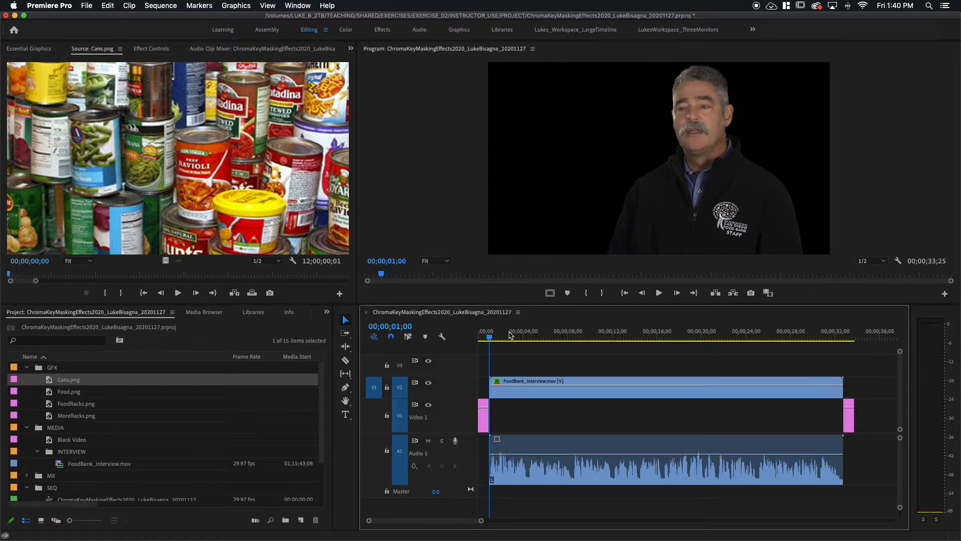
key("i")
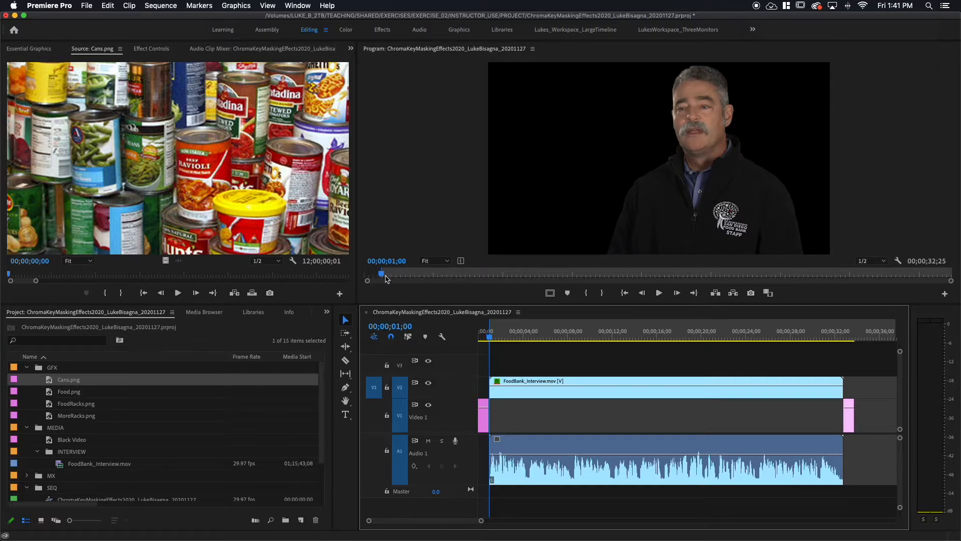
Mark the sequence Out point at 00;00;08;29 to make the marked range exactly 8 seconds long
left_click_drag(383, 277, 526, 281)
key("Left")
key("Left")
key("Left")
key("Left")
key("Left")
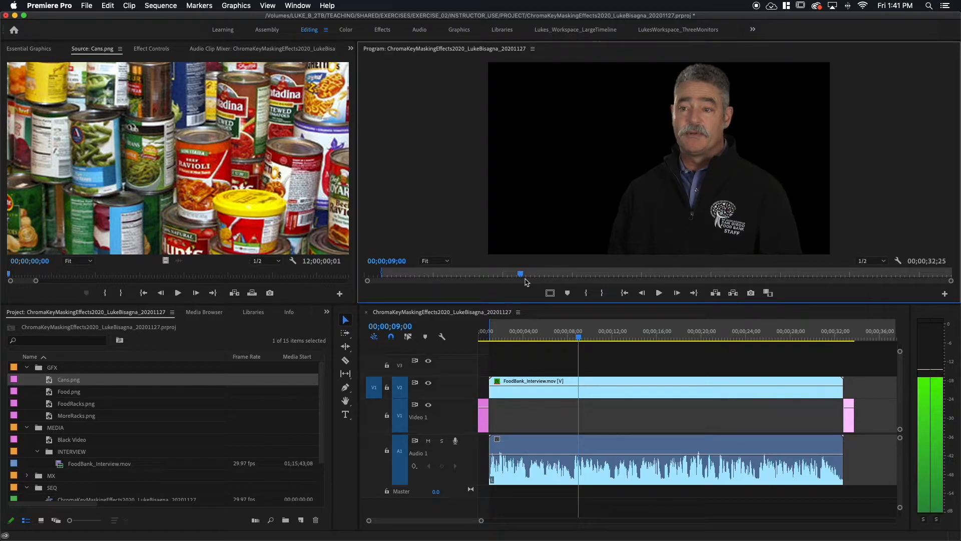
key("o")
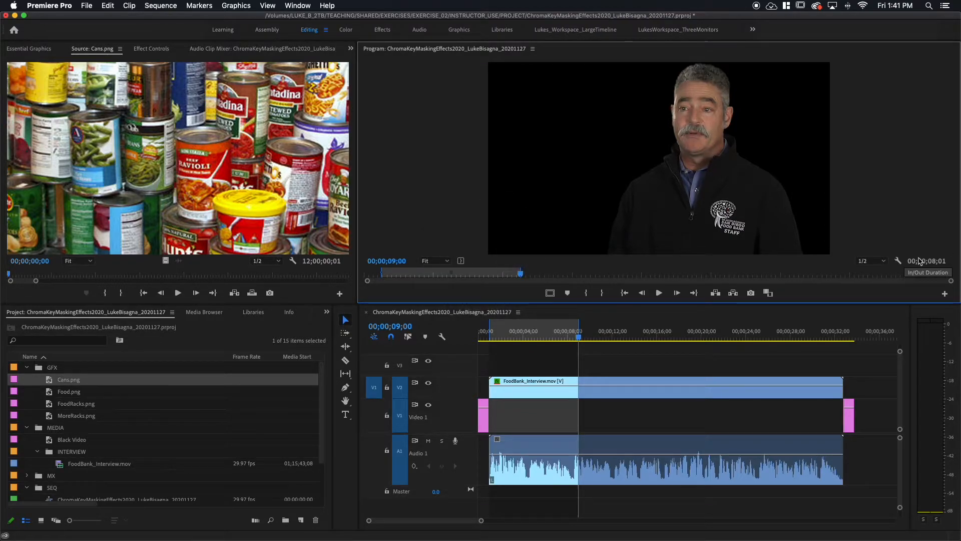
key("Left")
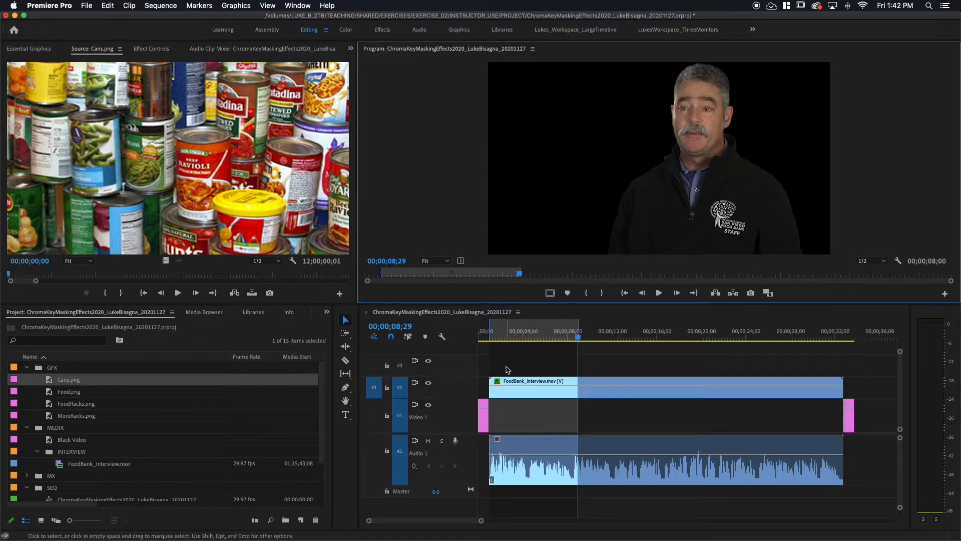
Overwrite Cans.png, starting from its first frame, into the marked range on track V1 beneath the interview
left_click(12, 276)
left_click_drag(13, 276, 7, 277)
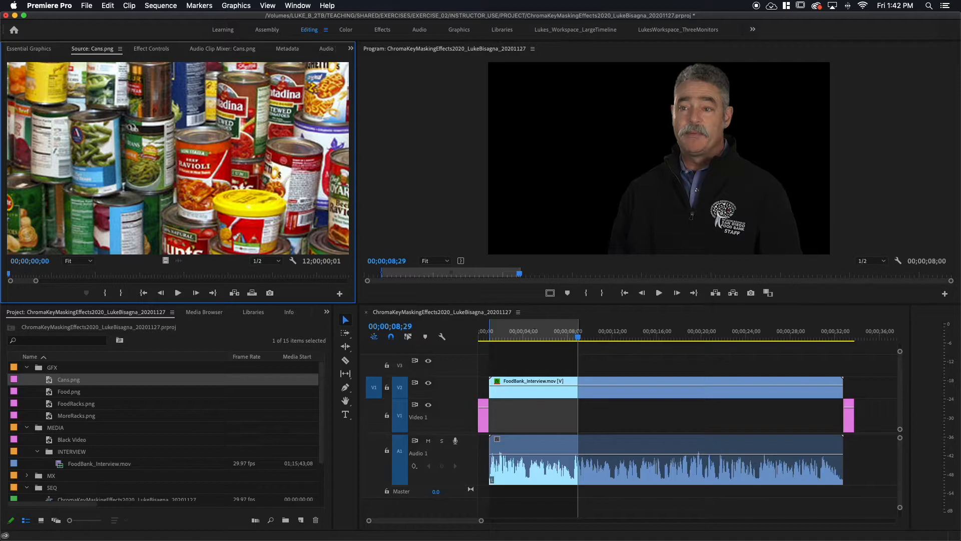
key("i")
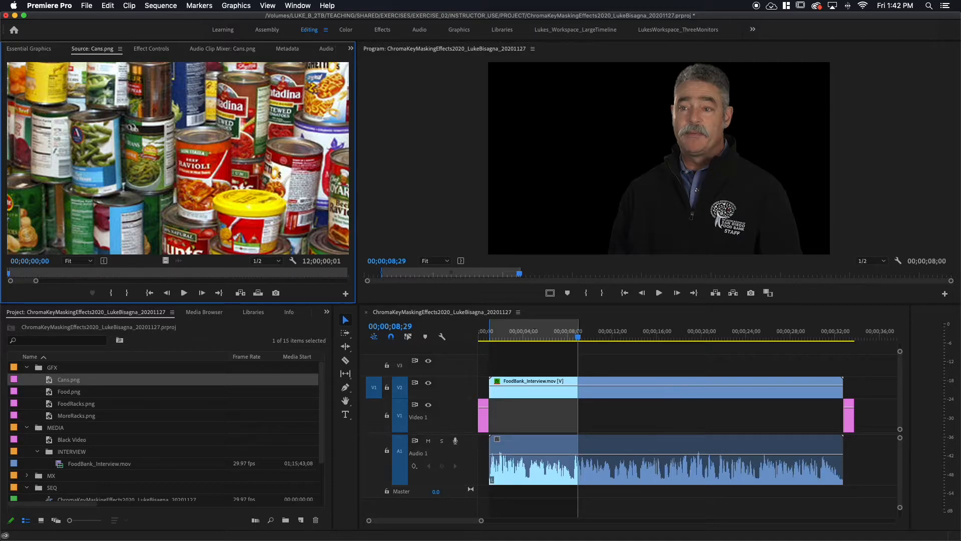
left_click(372, 419)
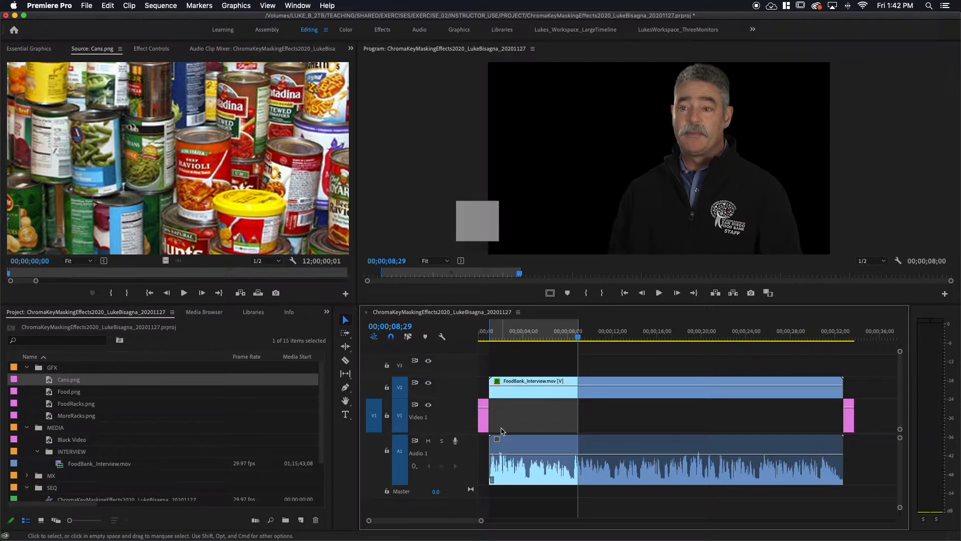
key("period")
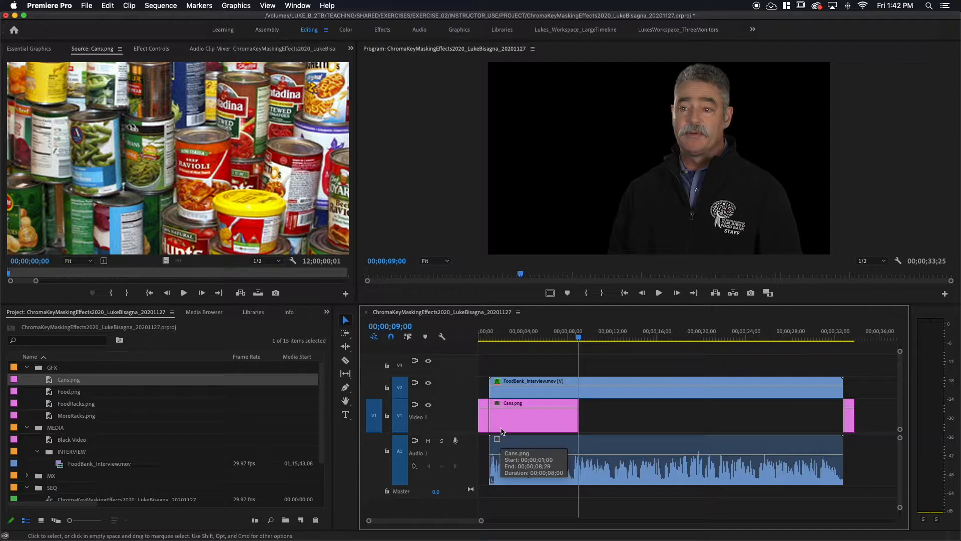
Set the sequence preview's playback resolution to Full and review the keyed interview over the cans background
left_click(579, 336)
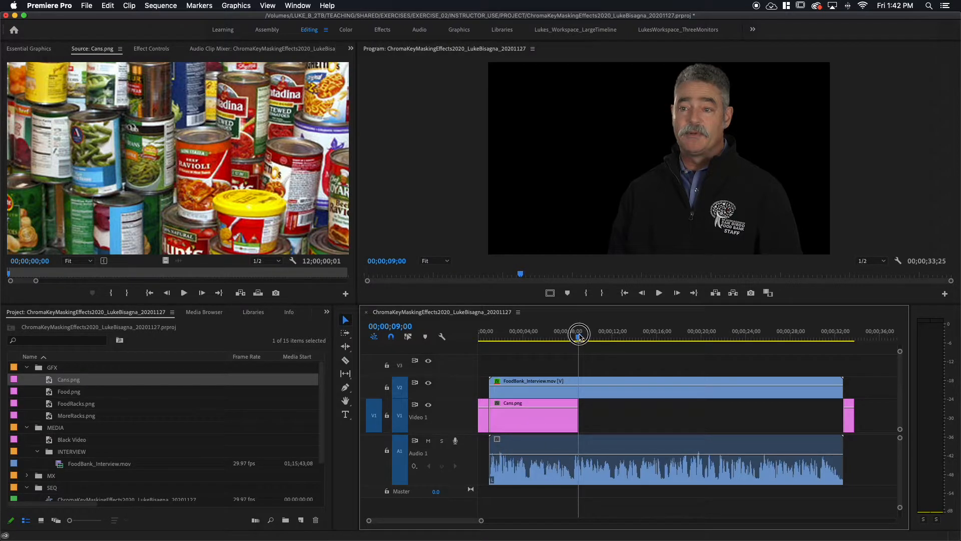
left_click_drag(580, 335, 540, 336)
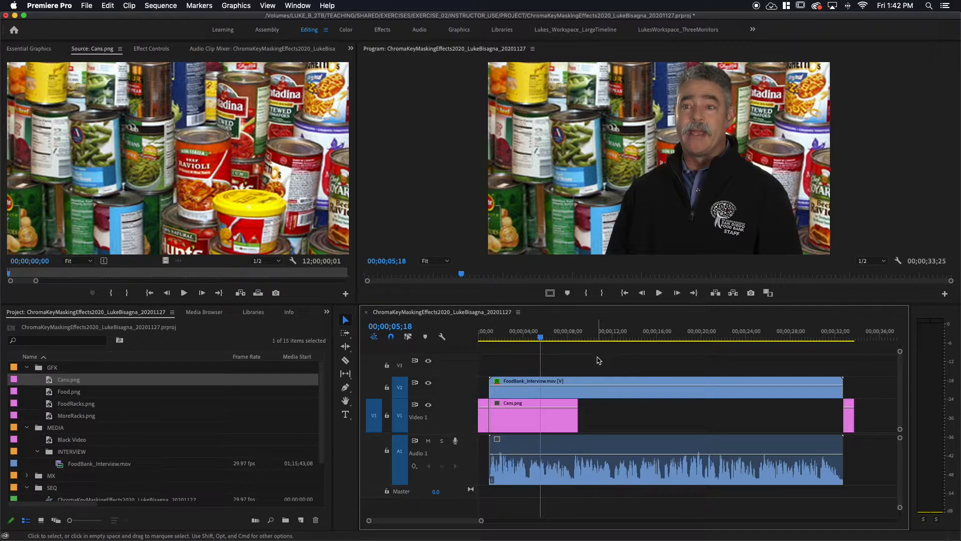
left_click(524, 336)
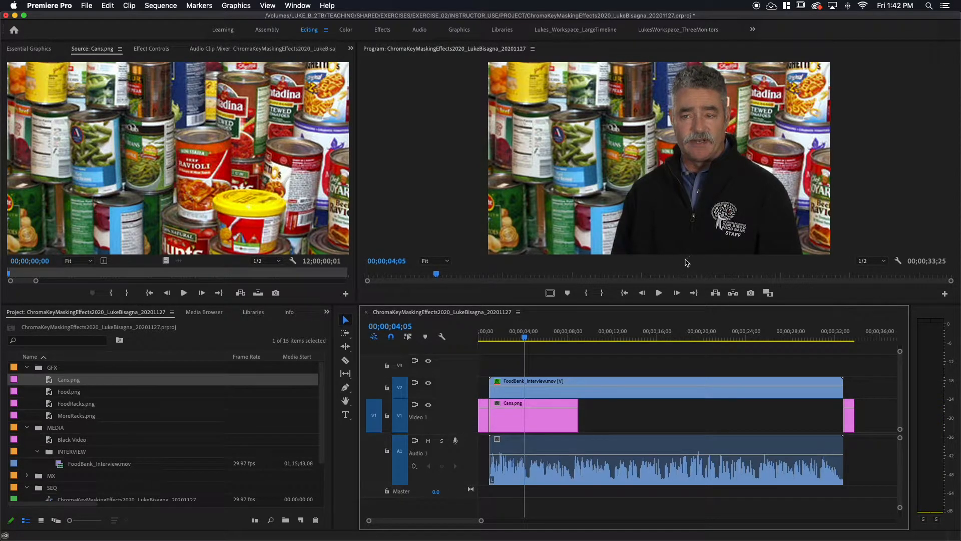
left_click(538, 336)
left_click_drag(538, 335, 527, 336)
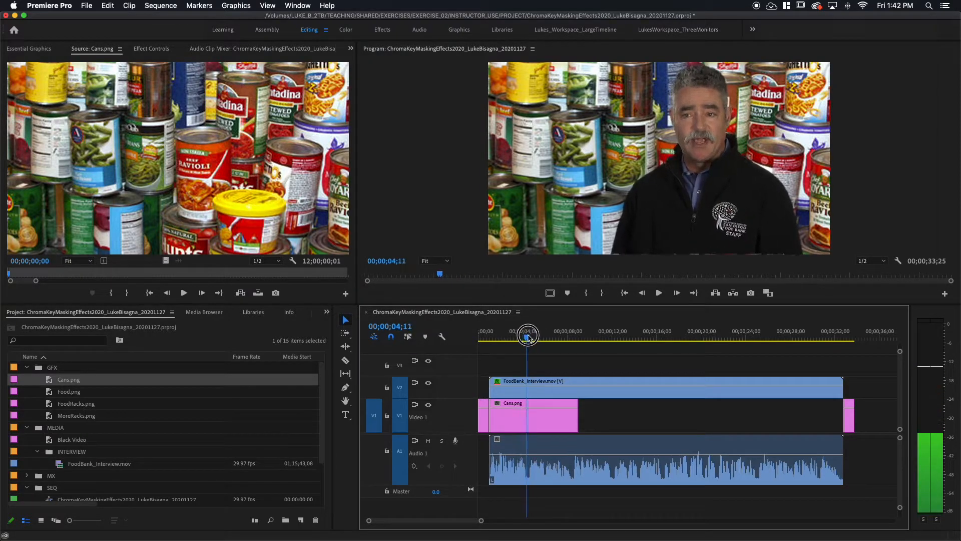
left_click(882, 261)
left_click(880, 272)
left_click_drag(532, 332, 538, 336)
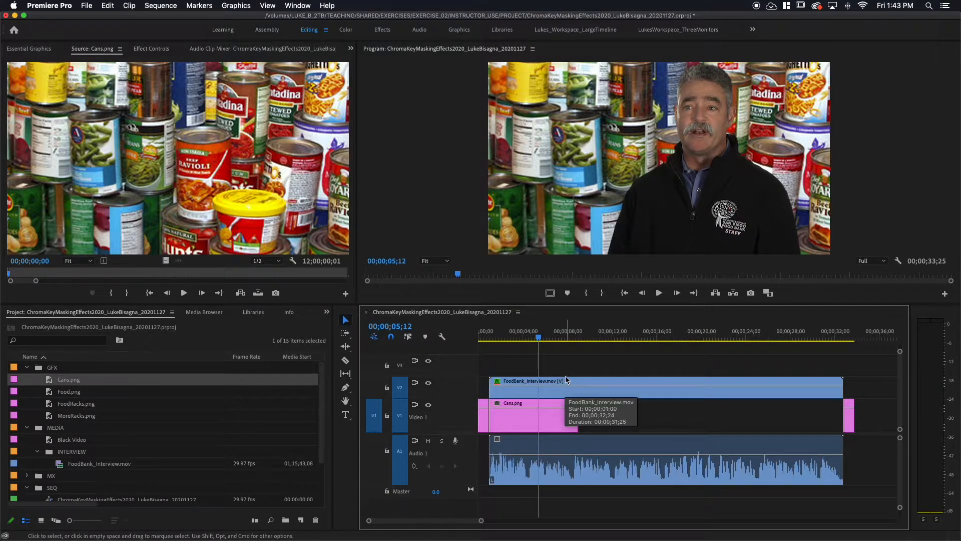
Mark the sequence In point at the end of the Cans.png clip, at 00;00;09;00
key("Down")
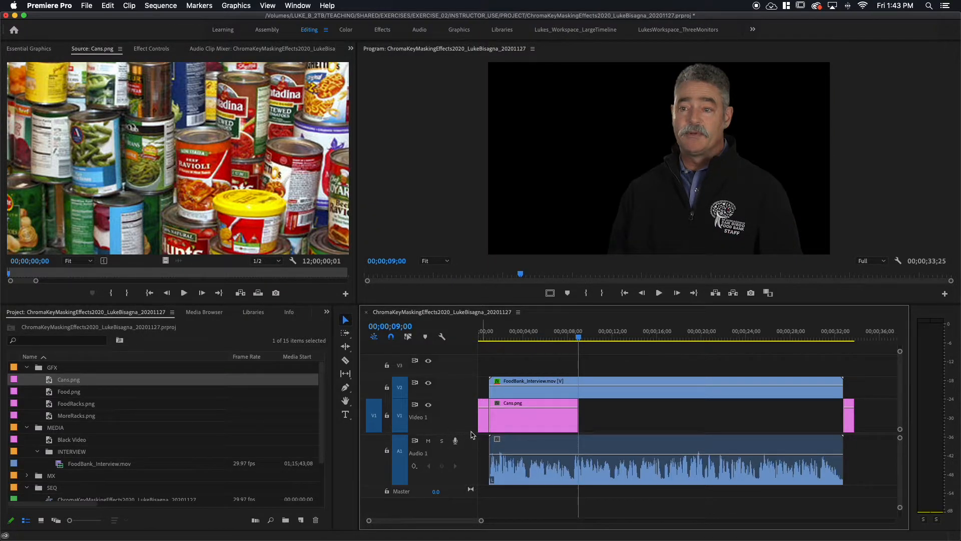
key("i")
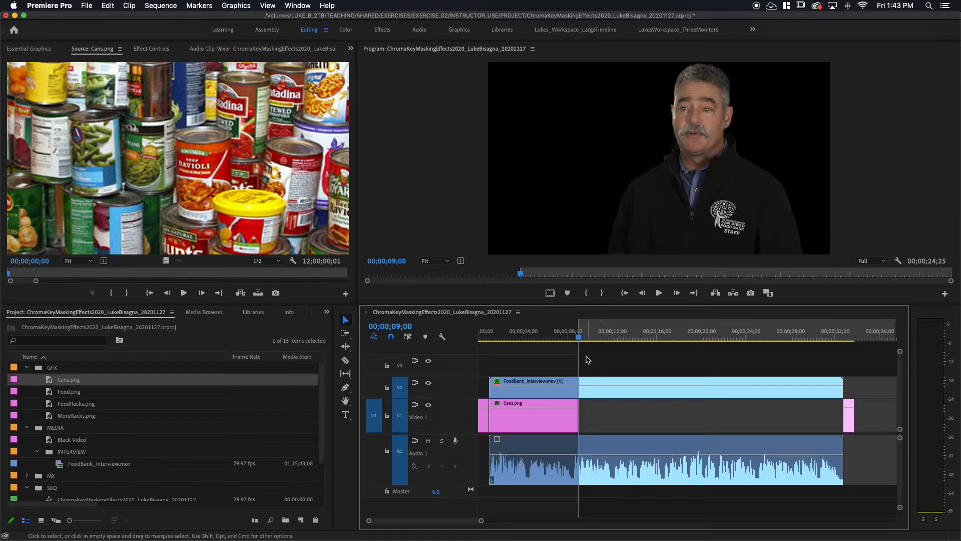
Try a sequence Out point at 00;00;16;29 and clear it again with the playhead back at 00;00;09;00
left_click_drag(582, 341, 669, 345)
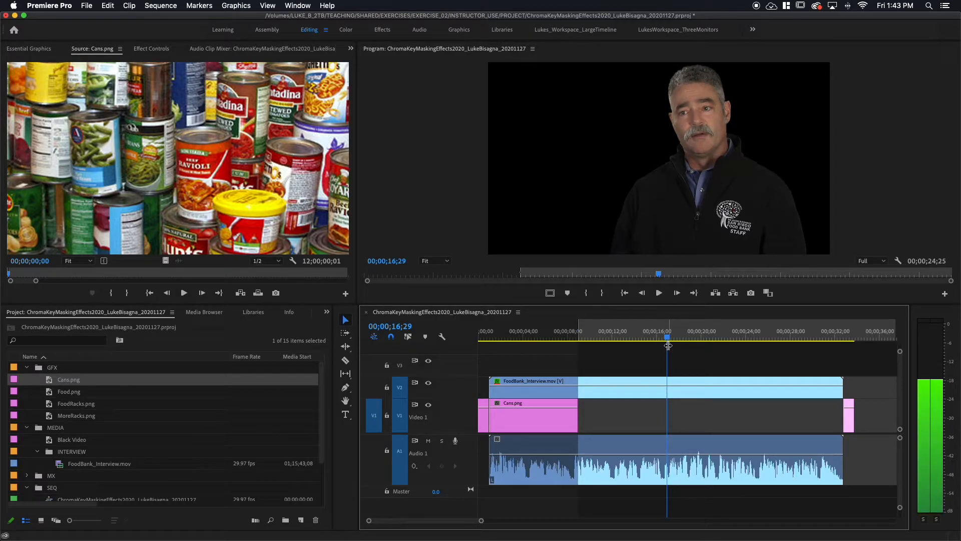
key("o")
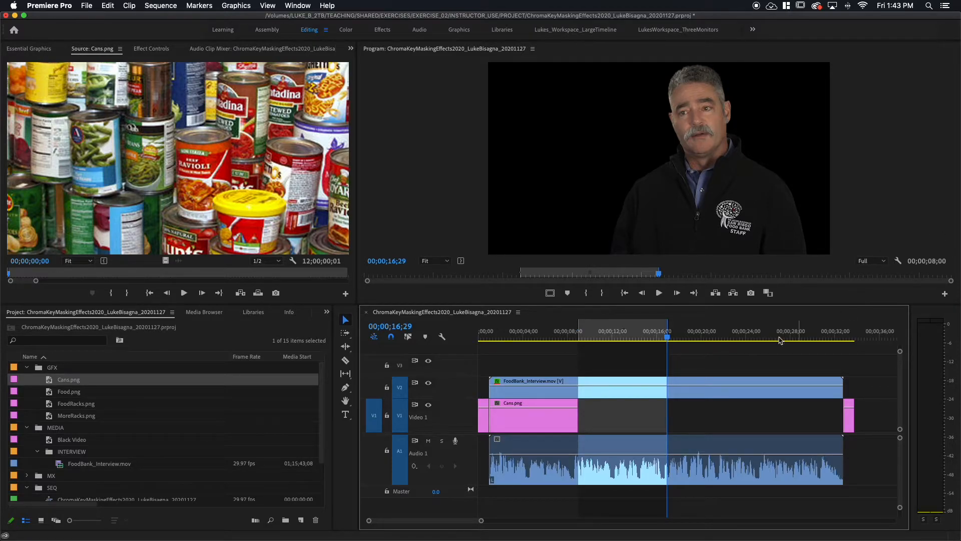
mouse_move(525, 391)
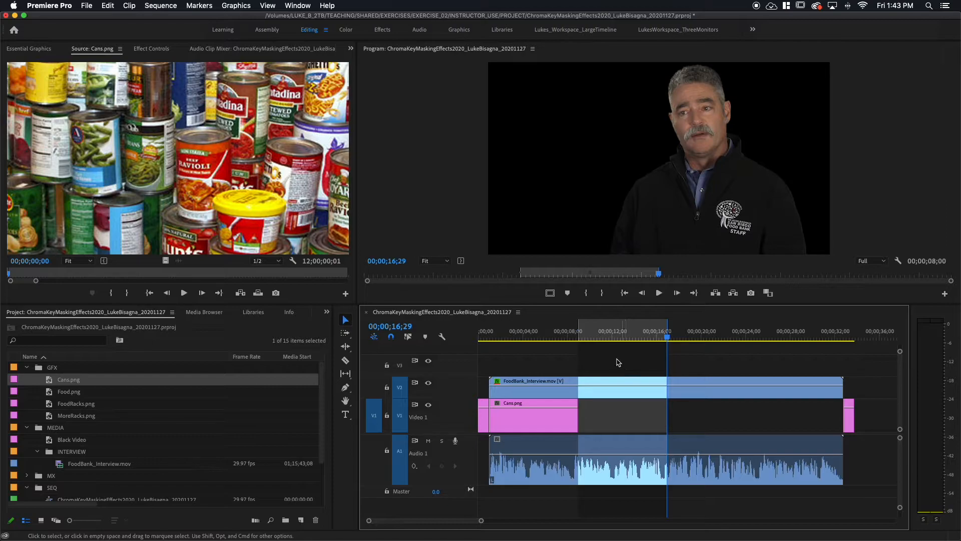
key("Up")
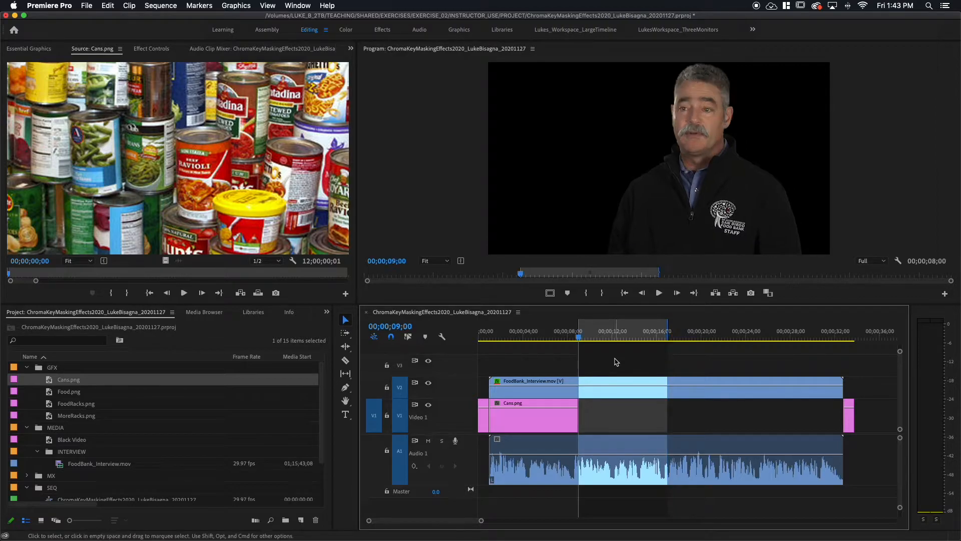
key("alt+o")
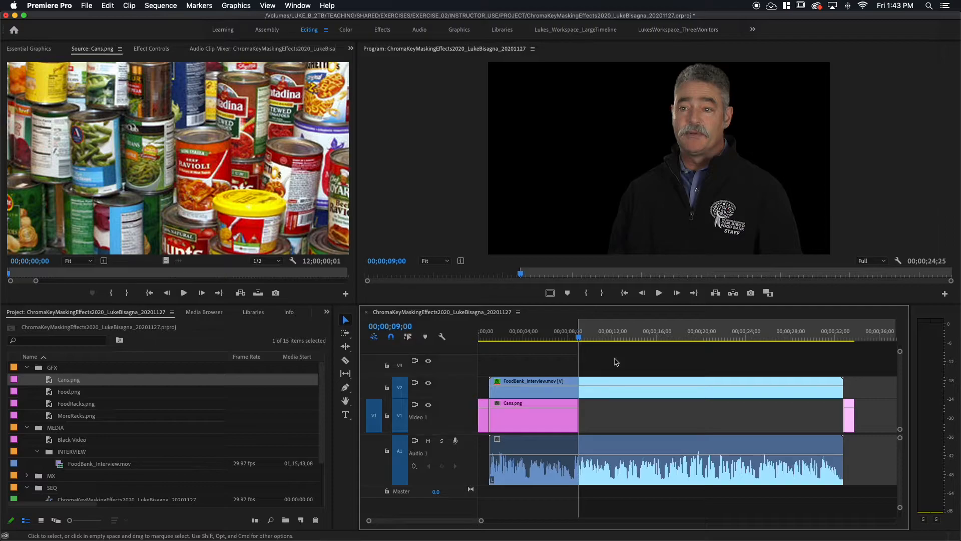
Advance the playhead by 7 seconds 29 frames and mark the sequence Out point there, at 00;00;16;29
type("+729")
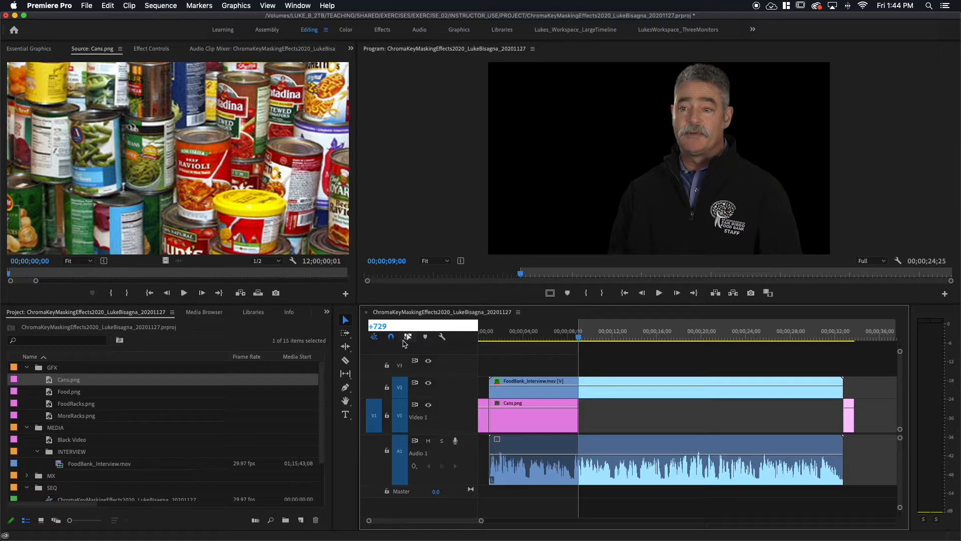
key("Return")
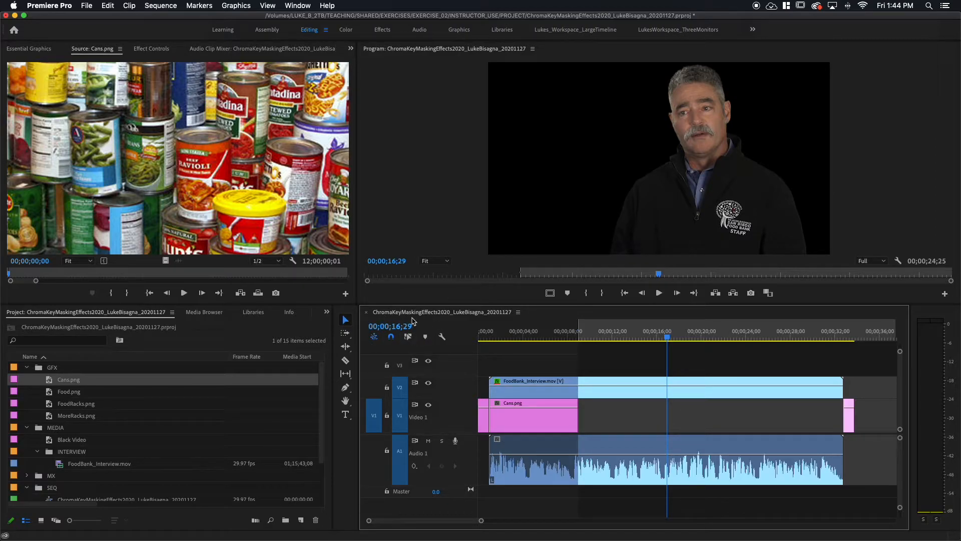
key("o")
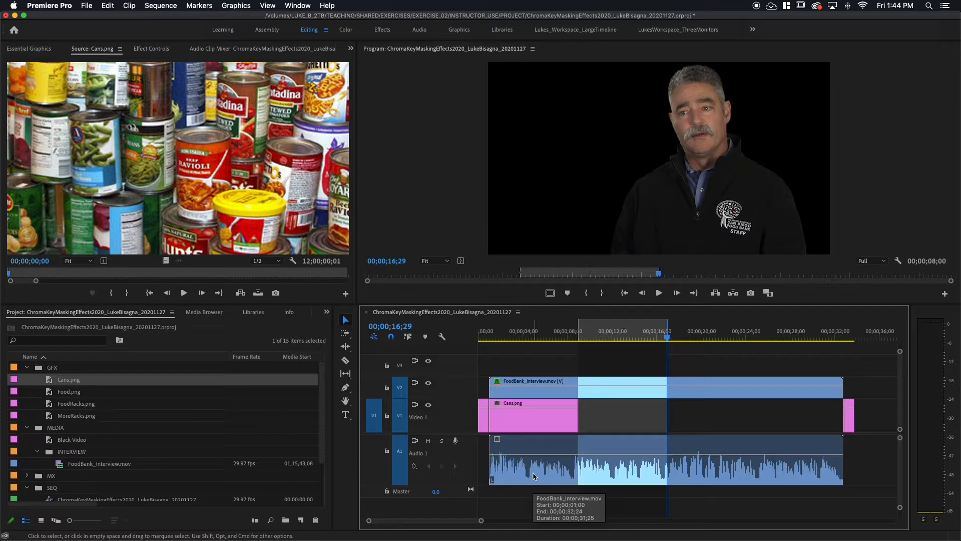
Overwrite Food.png into the marked range on track V1 and check the interview over it
double_click(52, 395)
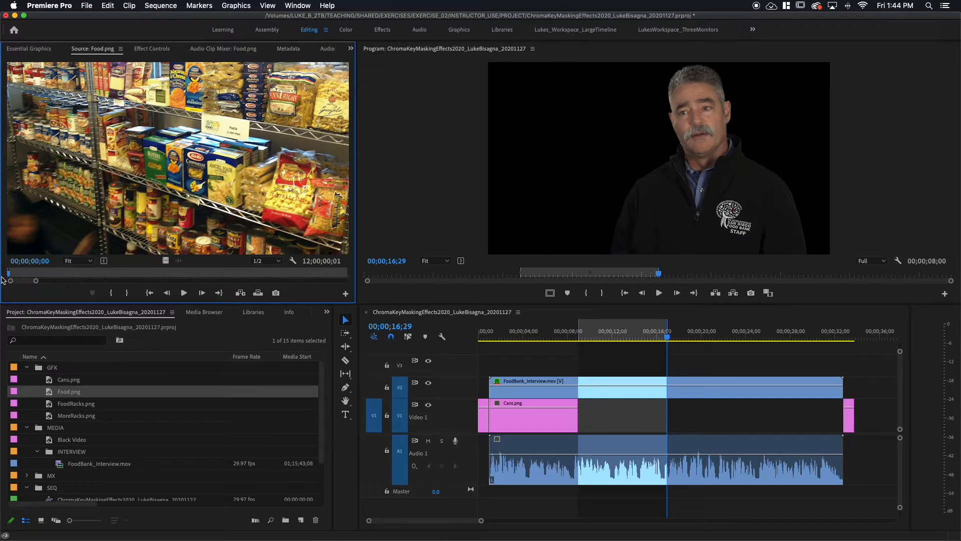
key("period")
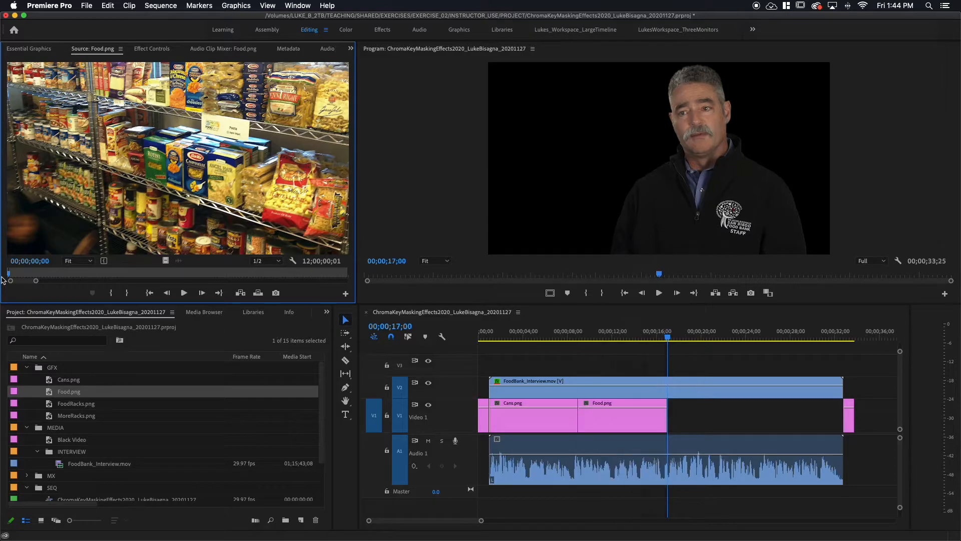
left_click(607, 338)
mouse_move(609, 339)
left_mouse_down()
mouse_move(549, 338)
mouse_move(614, 338)
left_mouse_up()
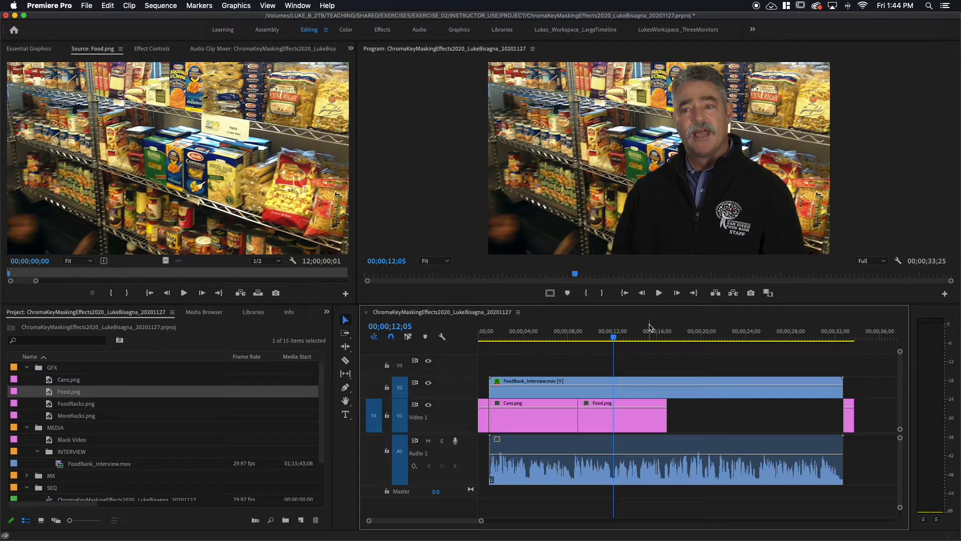
Mark an 8-second sequence range from the end of the Food.png clip, 00;00;17;00, to 00;00;24;29
key("Down")
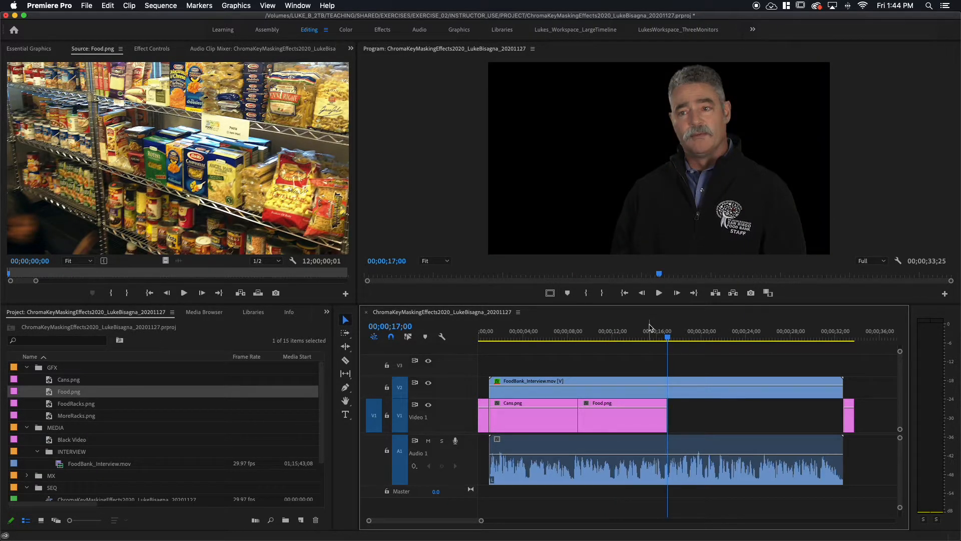
key("i")
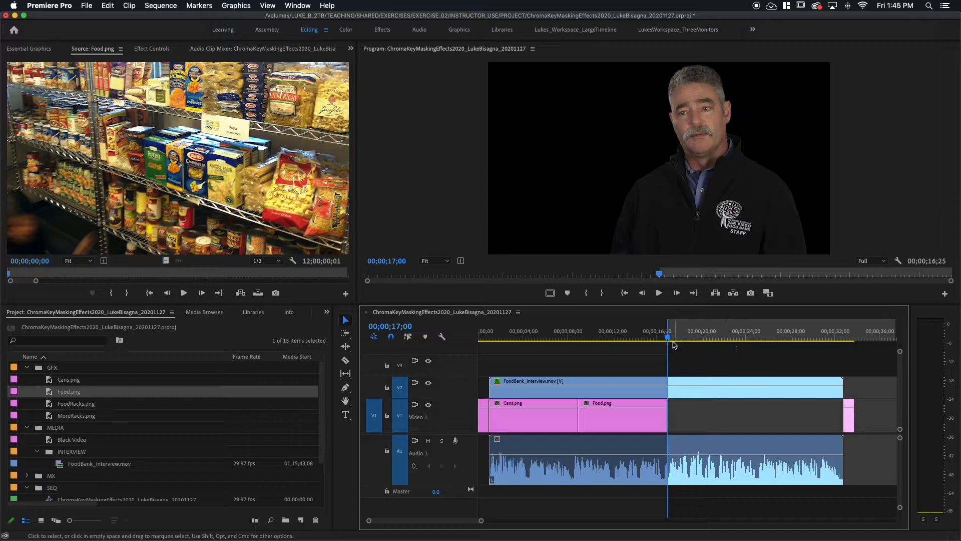
left_click_drag(676, 338, 757, 344)
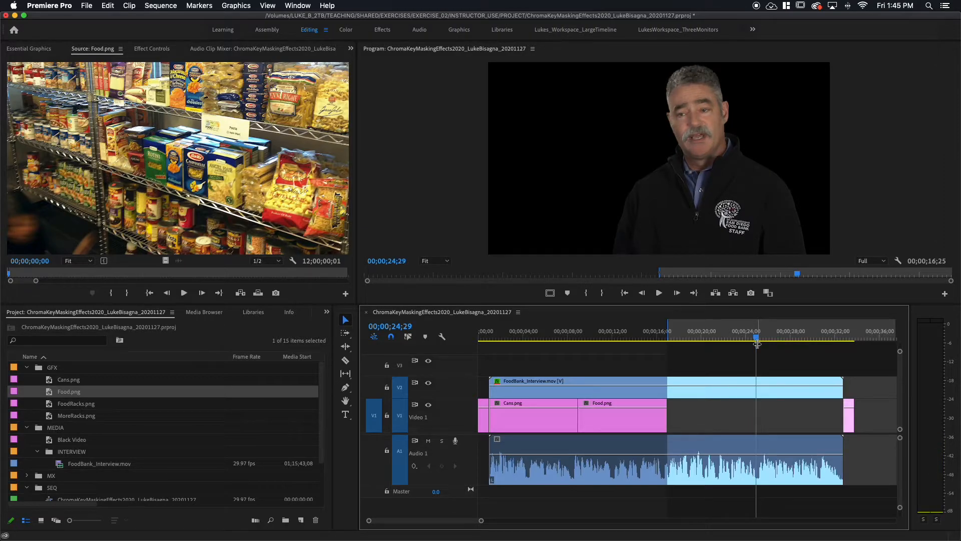
key("o")
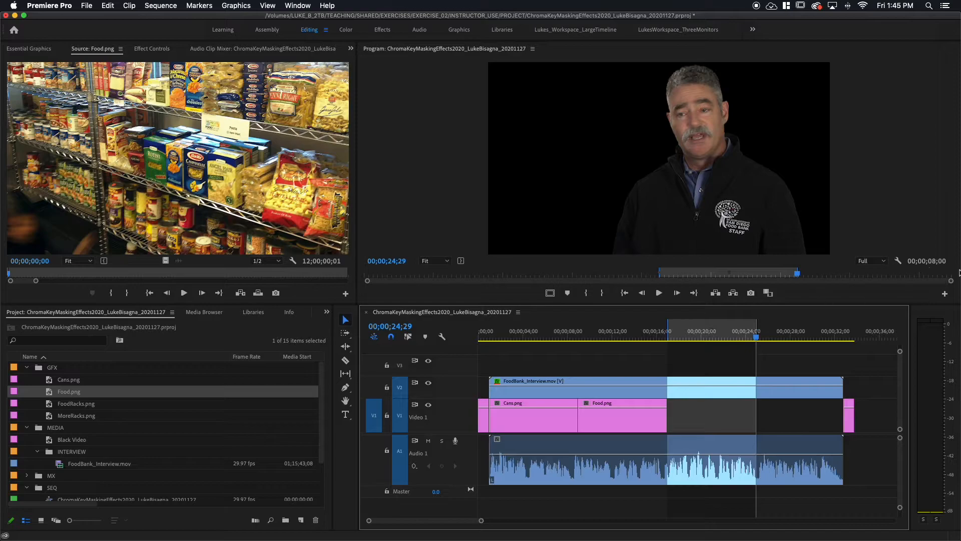
Overwrite FoodRacks.png, starting from its first frame, into the marked range on track V1 and review the composite
double_click(54, 403)
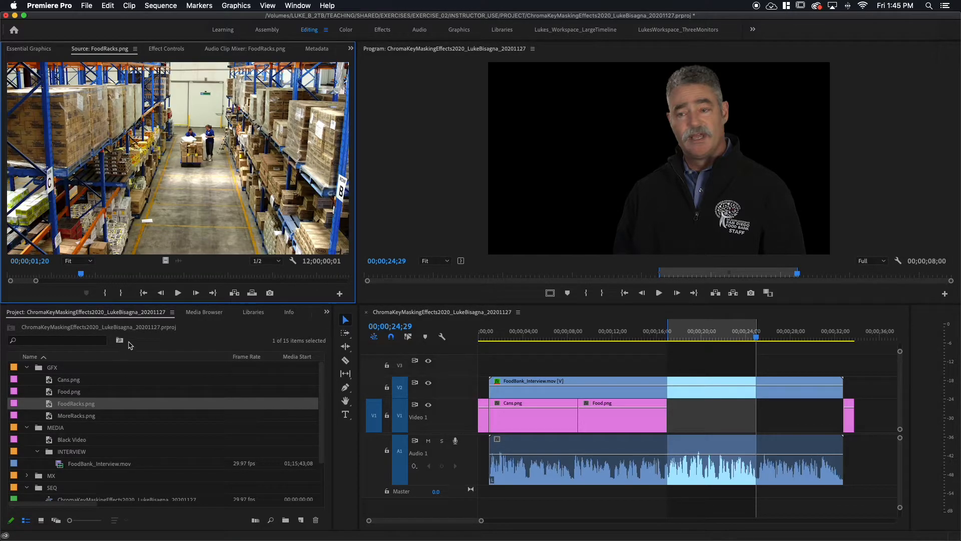
left_click(8, 276)
left_click_drag(8, 276, 0, 276)
key("i")
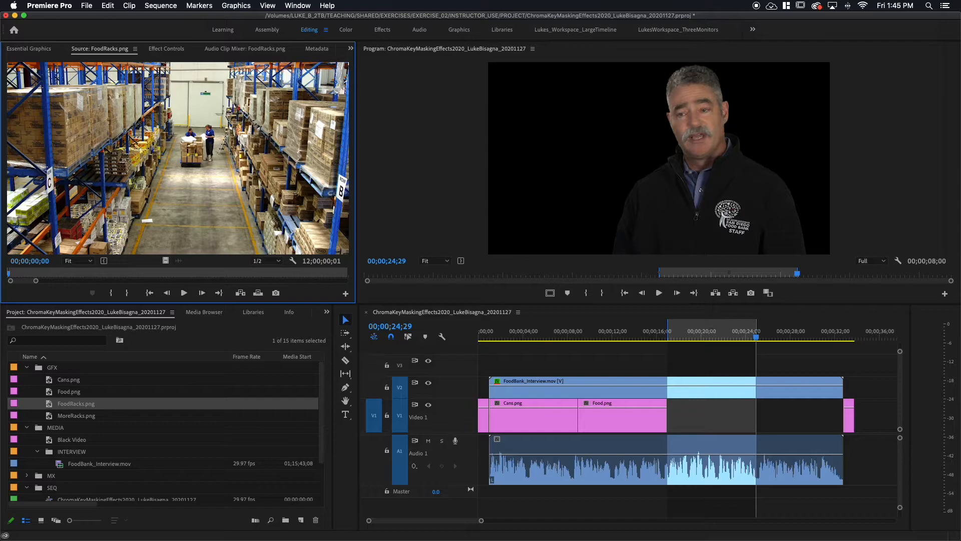
key("period")
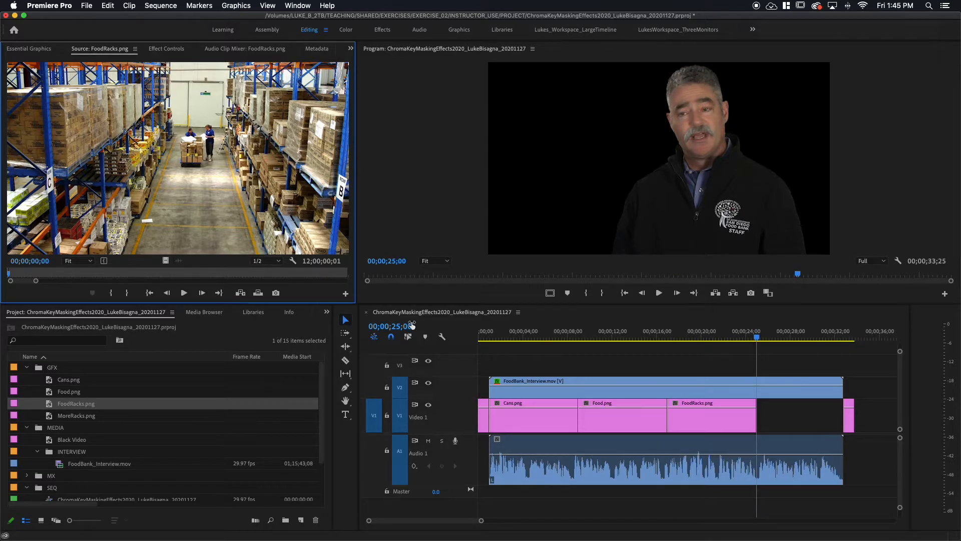
left_click(538, 337)
left_click_drag(608, 341, 705, 339)
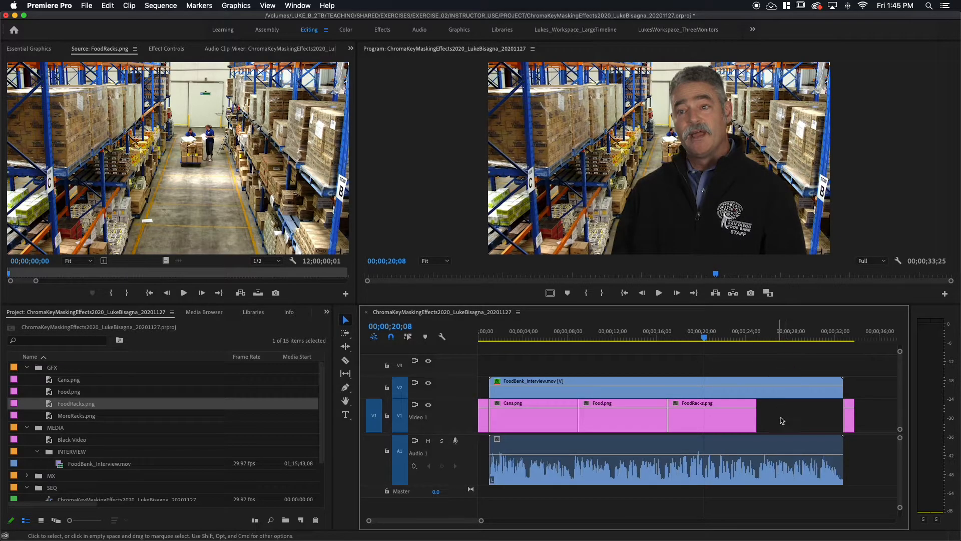
Load MoreRacks.png as the source and mark the remaining V1 gap after FoodRacks.png as the sequence range
double_click(55, 417)
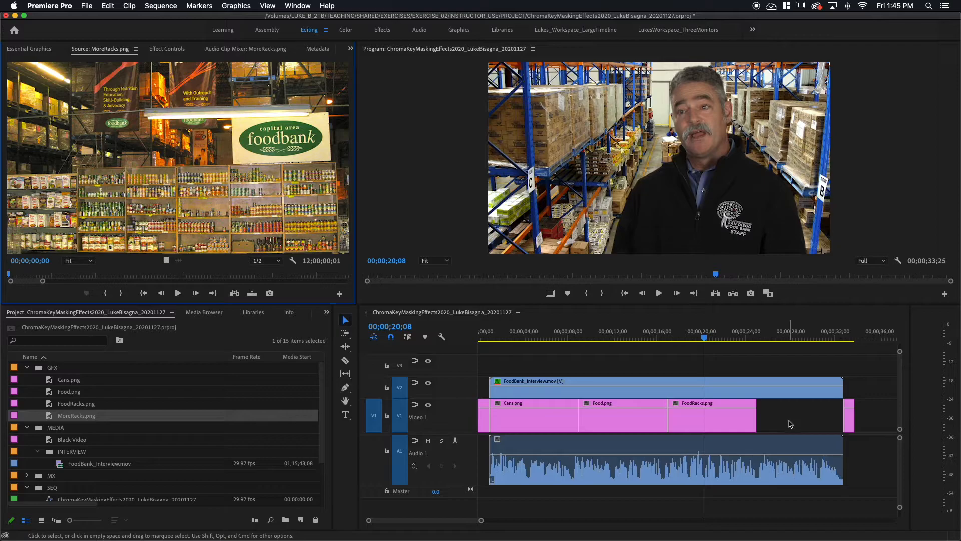
left_click(770, 335)
key("Up")
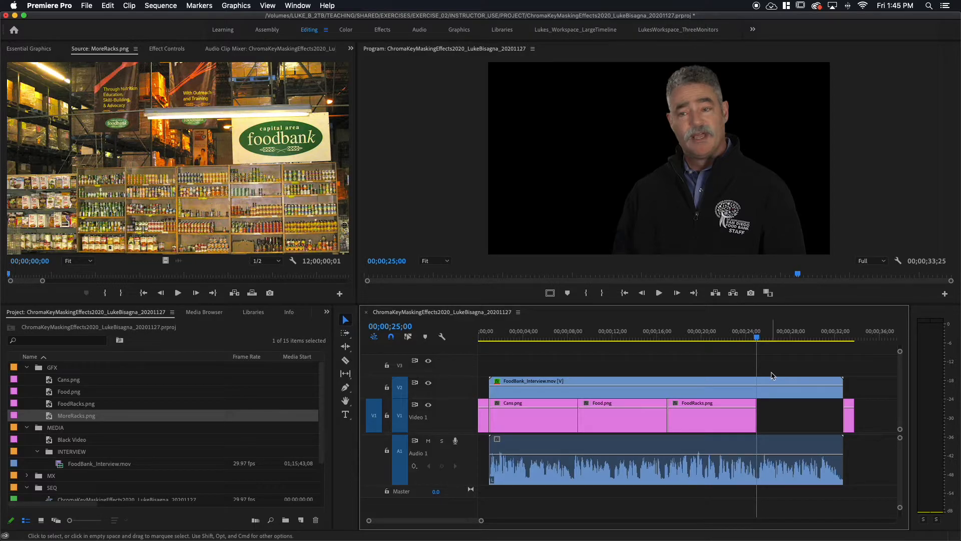
left_click(793, 422)
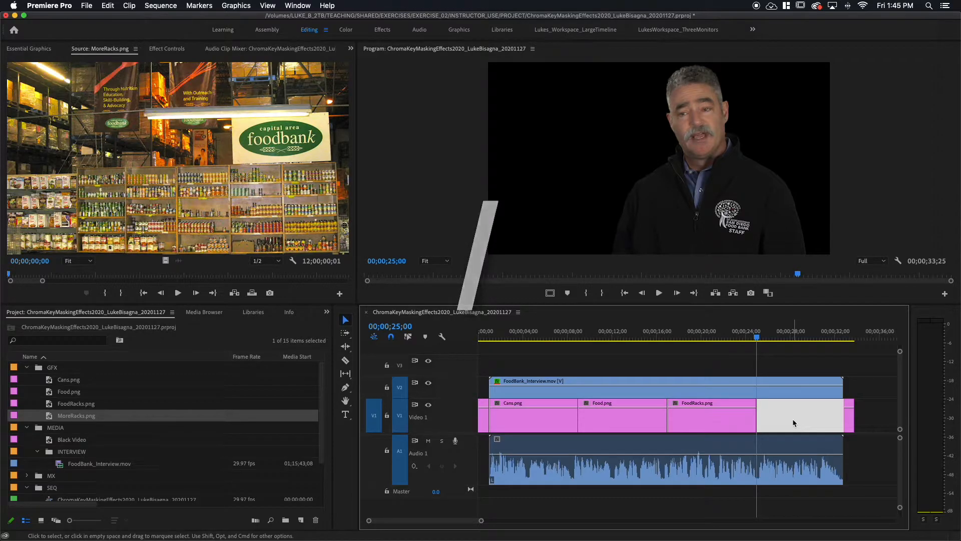
key("slash")
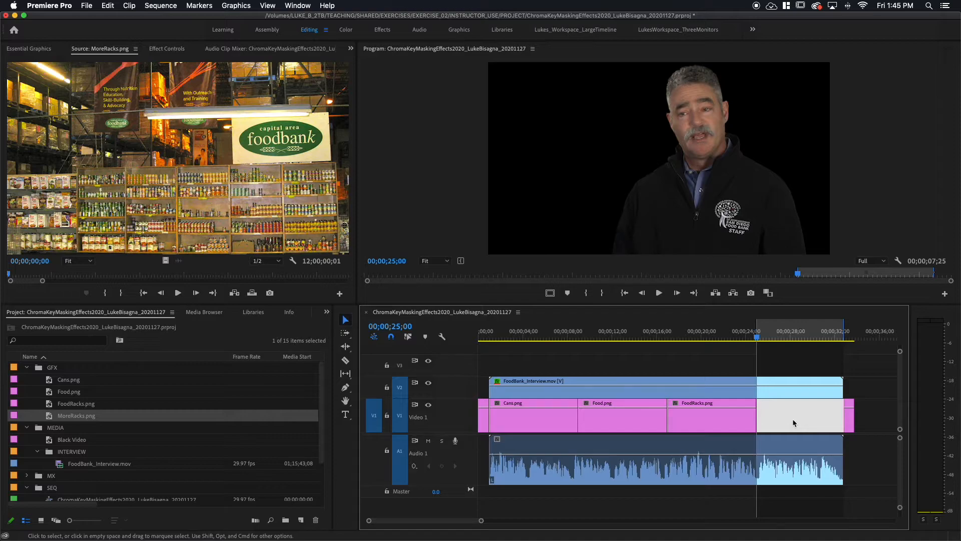
Inspect the marked range's start and end frames up close against the neighbouring clips on track V1
key("equal")
key("equal")
key("equal")
key("equal")
key("equal")
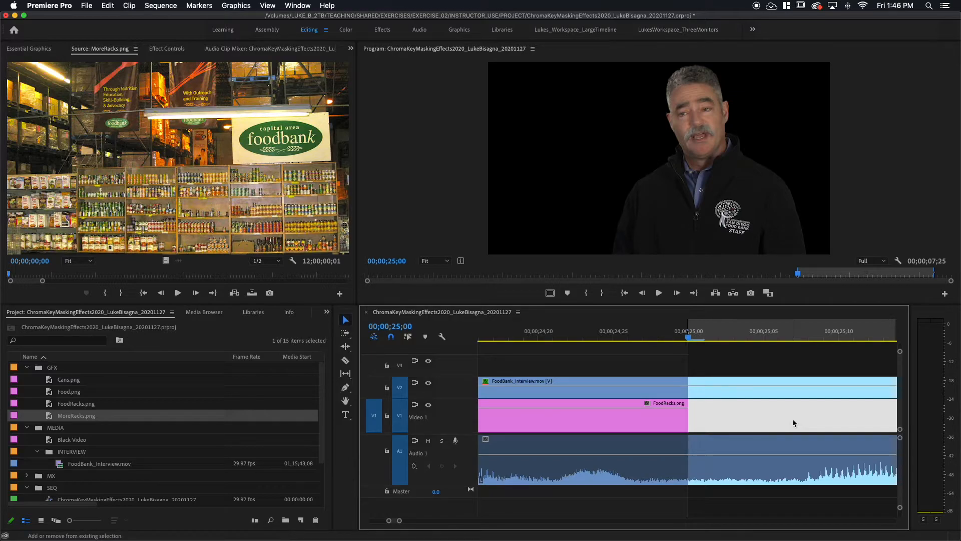
key("shift+o")
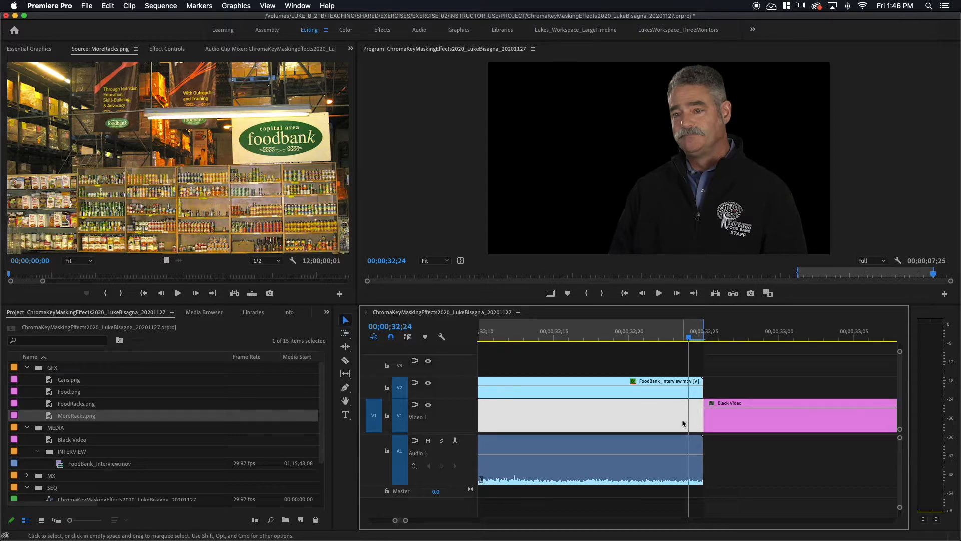
key("backslash")
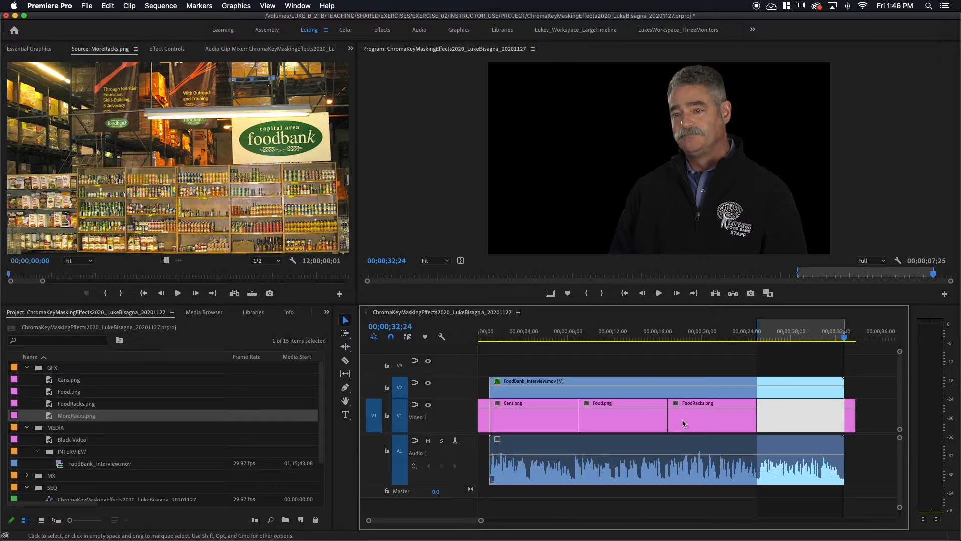
Overwrite MoreRacks.png, starting from its first frame, into the marked gap on track V1 and review the sequence
left_click(44, 278)
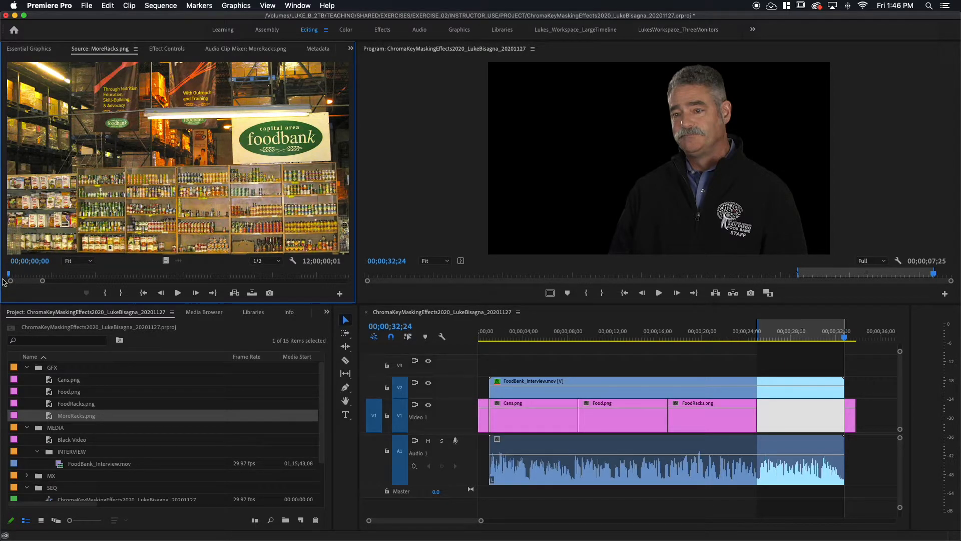
key("i")
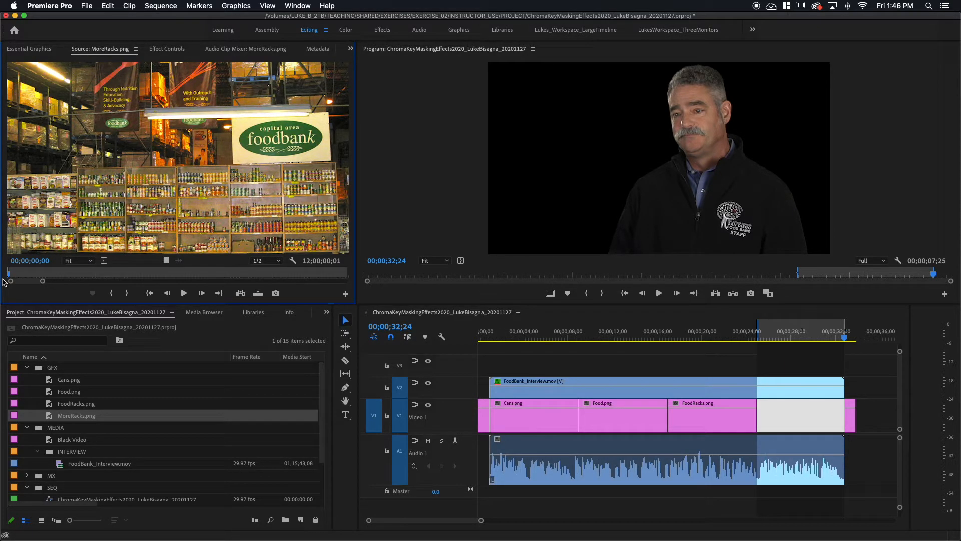
key("period")
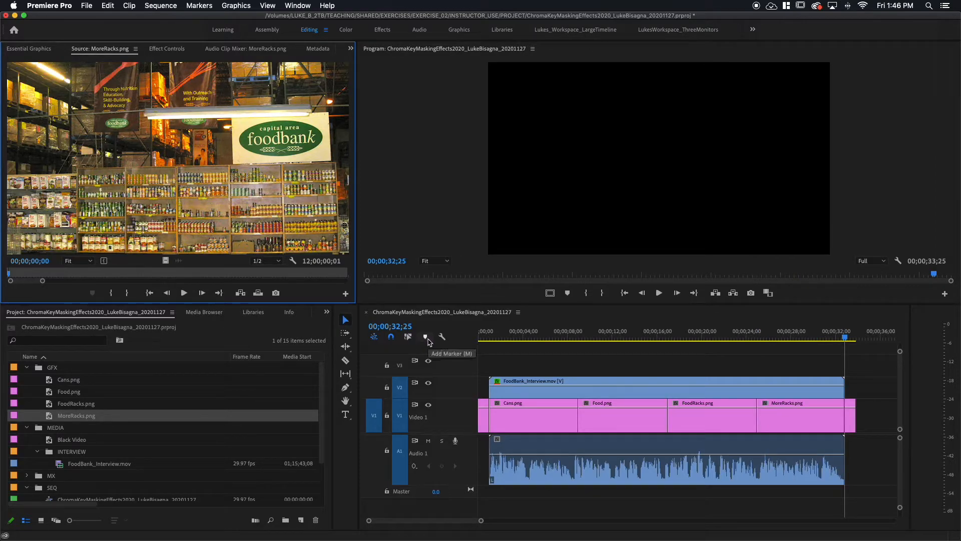
left_click(516, 335)
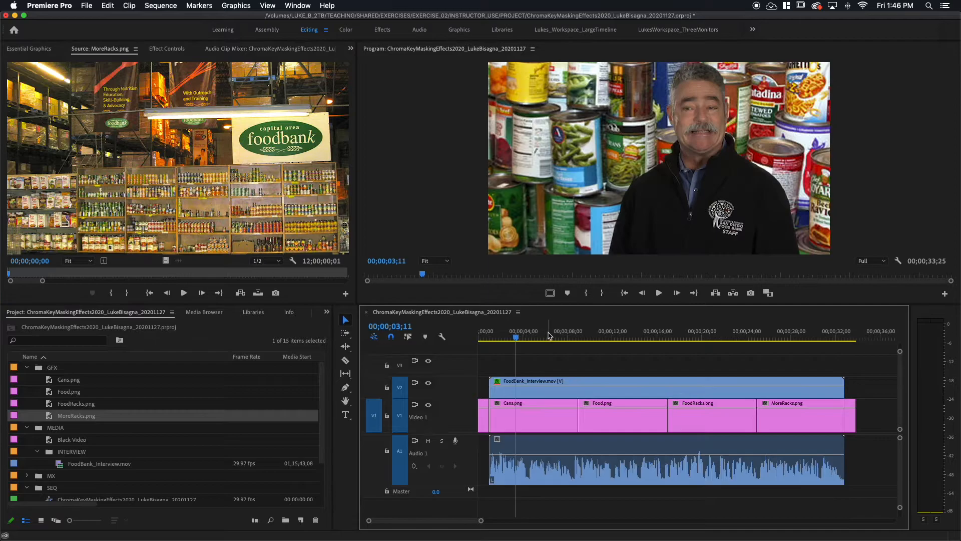
left_click_drag(561, 333, 538, 347)
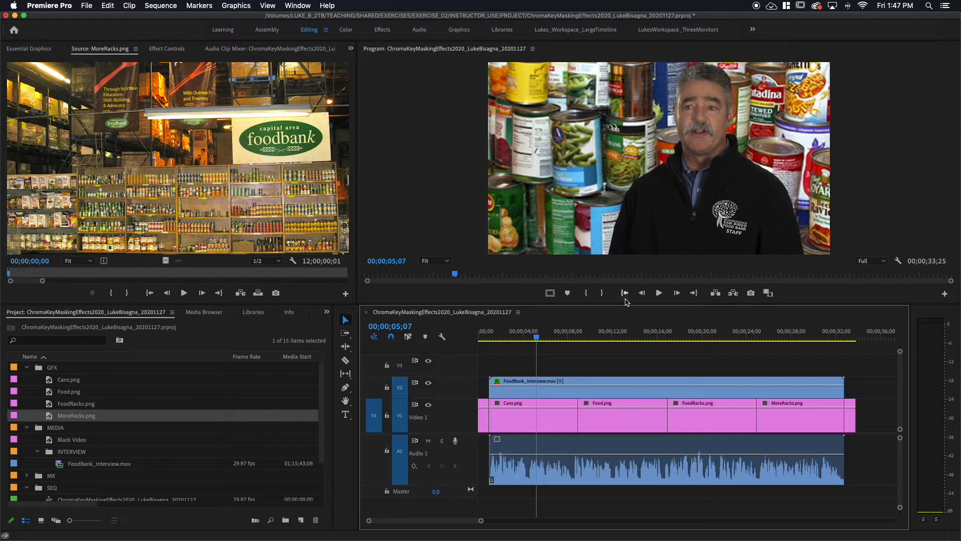
Find the Gaussian Blur video effect and apply it to the Cans.png clip on track V1
left_click(521, 416)
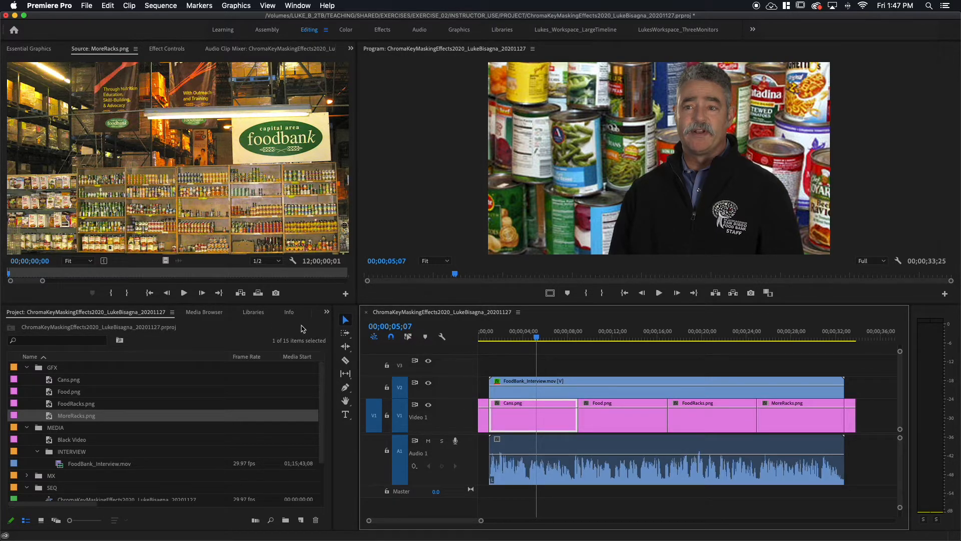
left_click(328, 312)
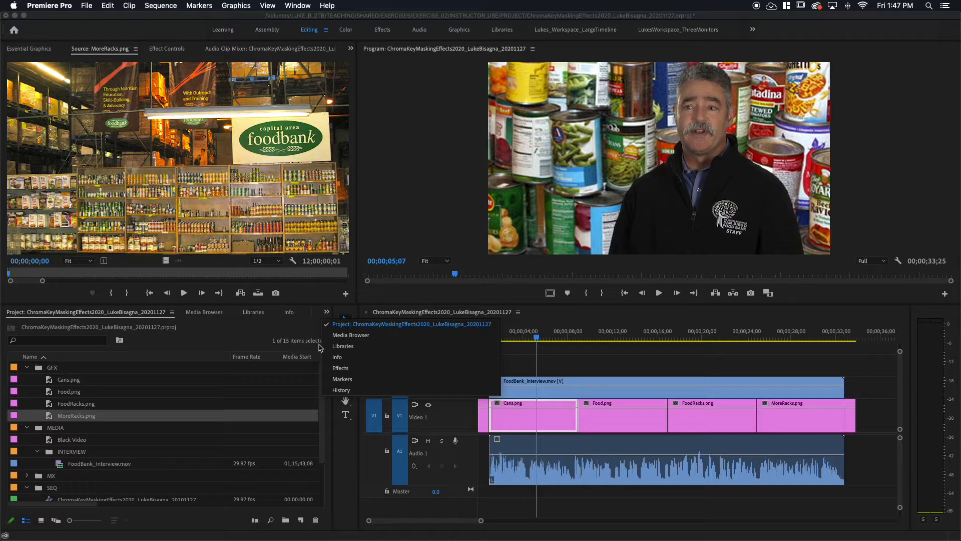
left_click(340, 368)
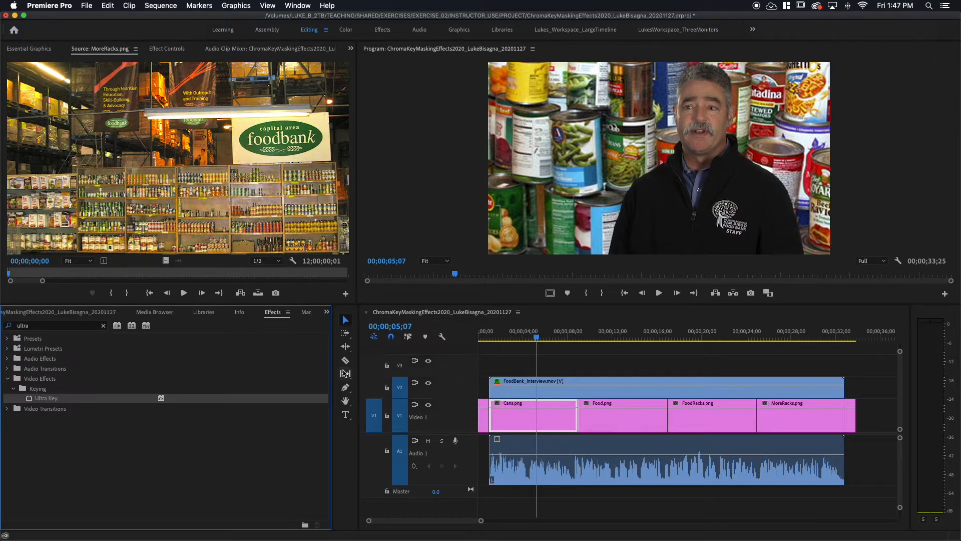
left_click(59, 326)
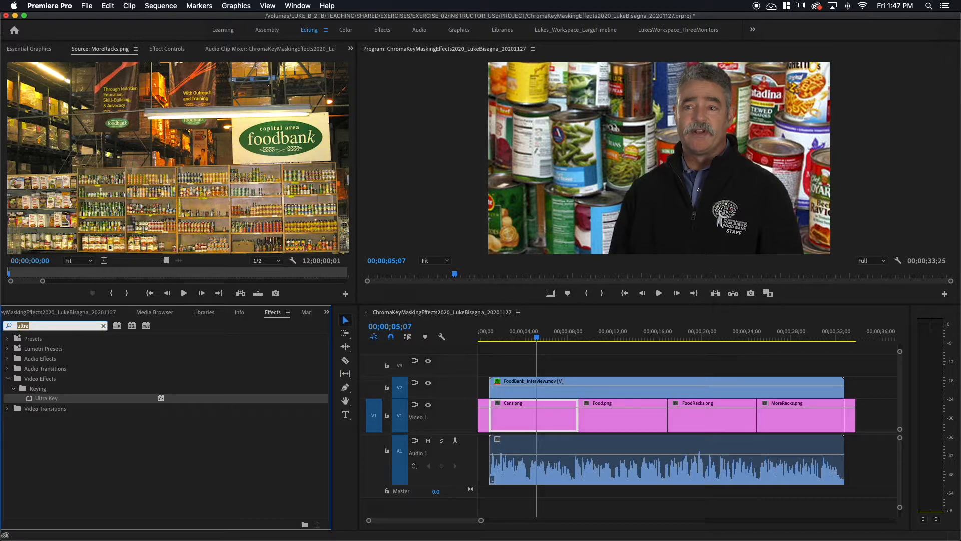
type("gau")
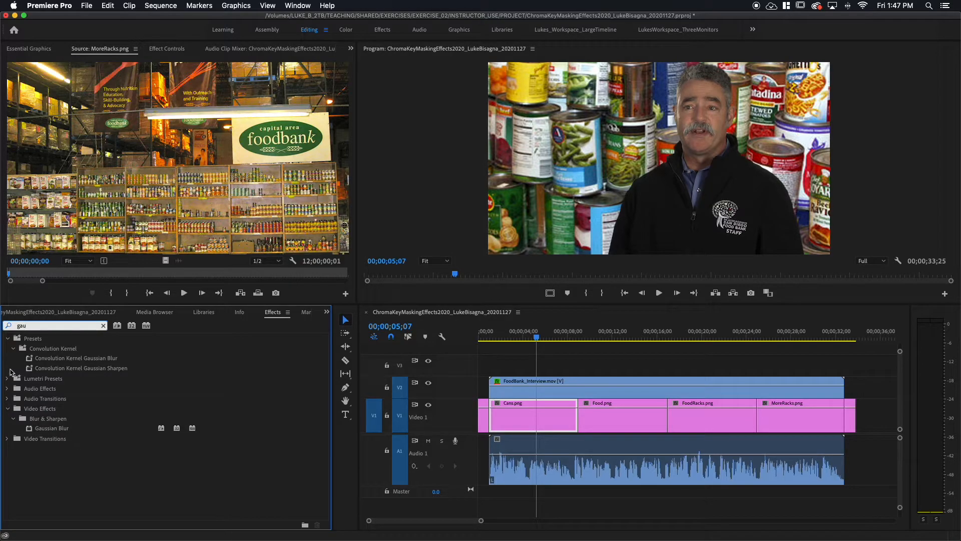
left_click(31, 429)
left_click_drag(31, 432, 518, 425)
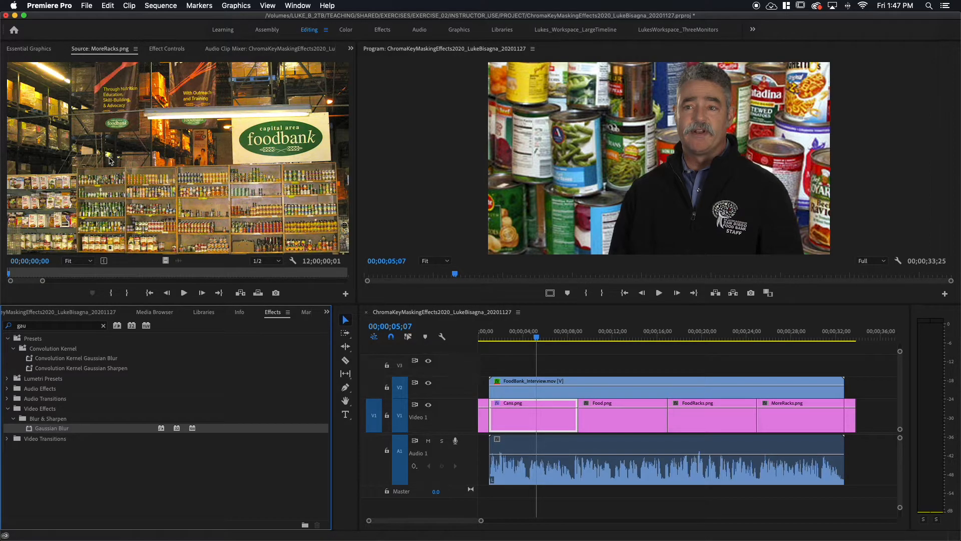
Set the Gaussian Blur on Cans.png to a Blurriness of 41 and enable Repeat Edge Pixels, comparing the frame edges with it off and on
left_click(162, 49)
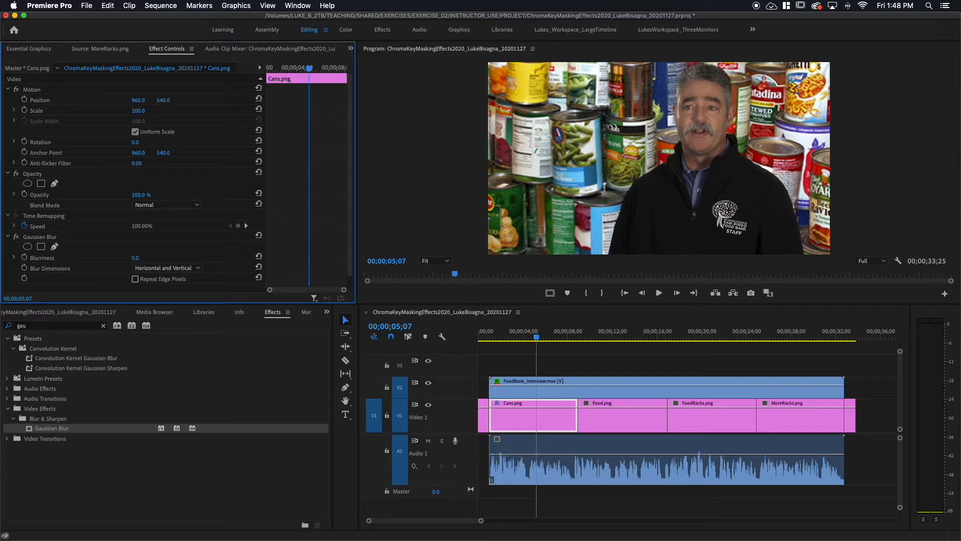
left_click_drag(135, 257, 154, 258)
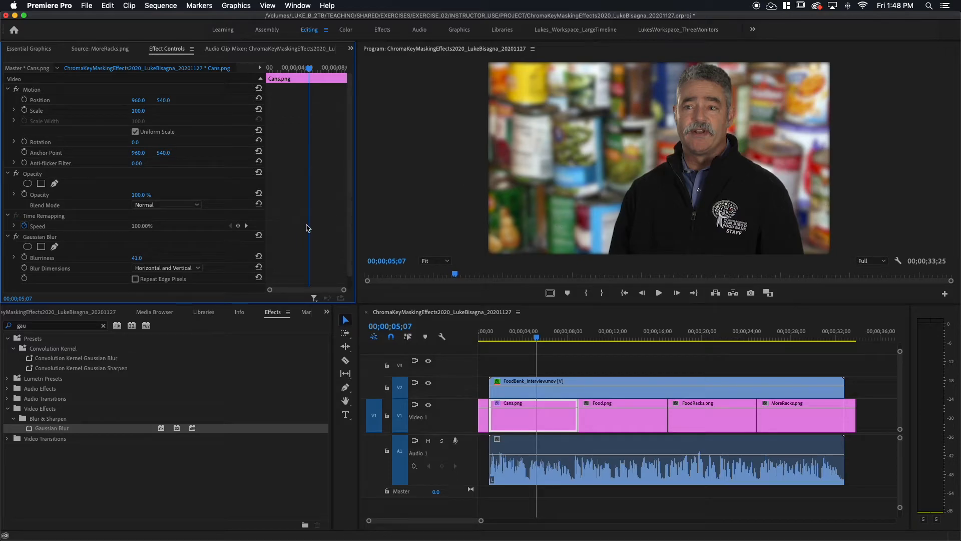
scroll(349, 188, "down", 1)
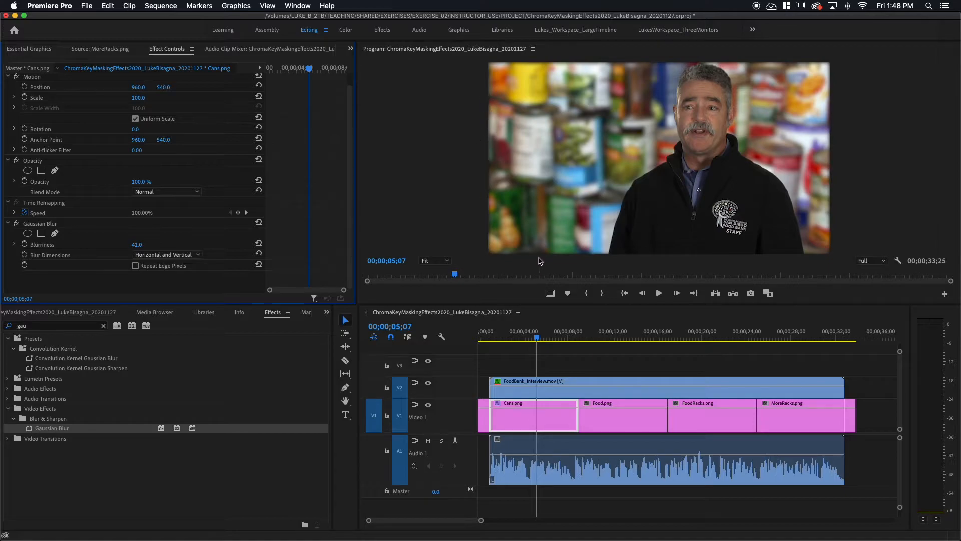
left_click(136, 266)
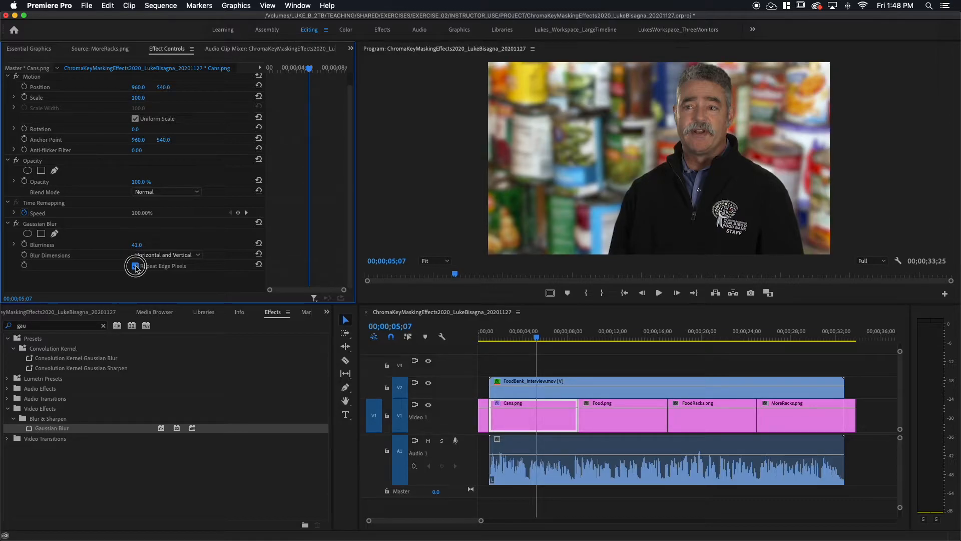
left_click(136, 266)
left_click(136, 267)
left_click(135, 267)
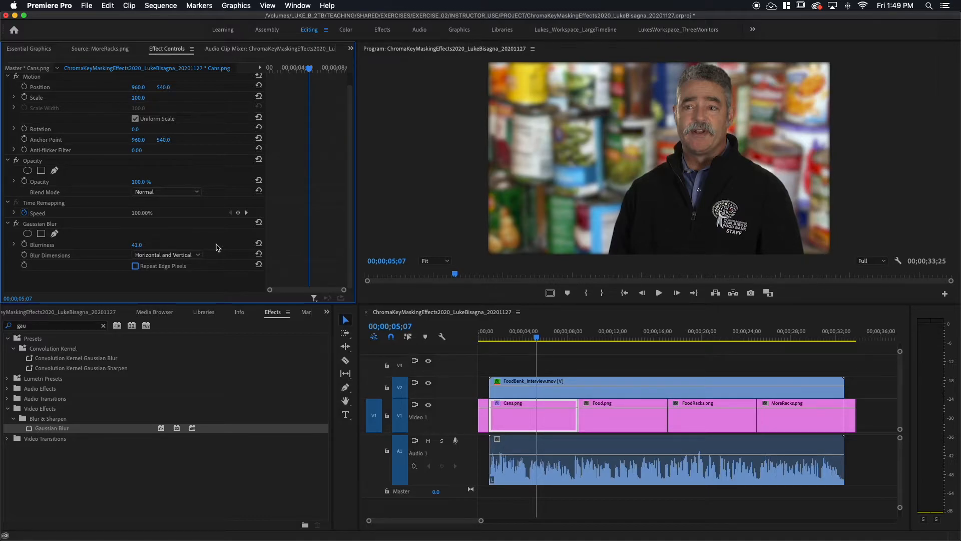
left_click(134, 266)
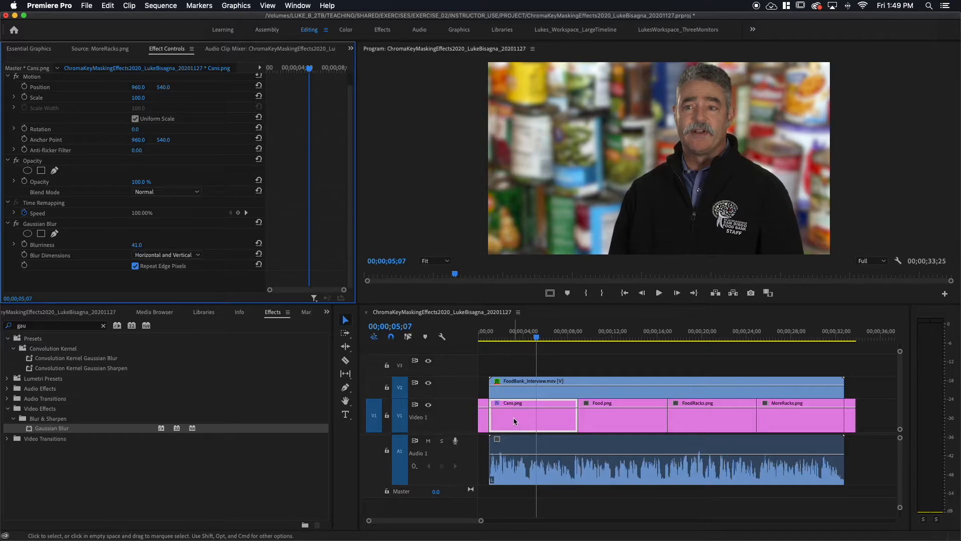
Lower the opacity of Cans.png to 80% and review the darkened background at other frames of the clip
left_click(137, 183)
type("7")
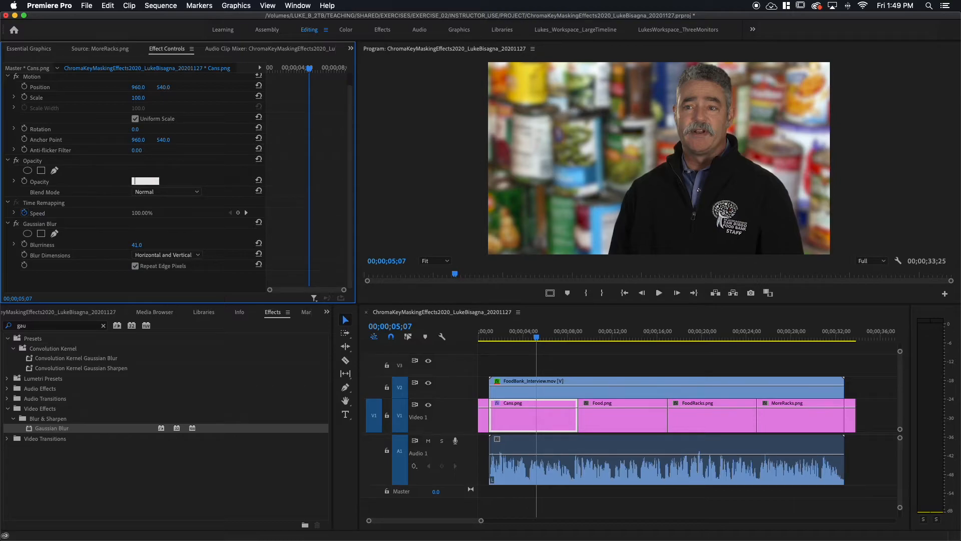
key("Return")
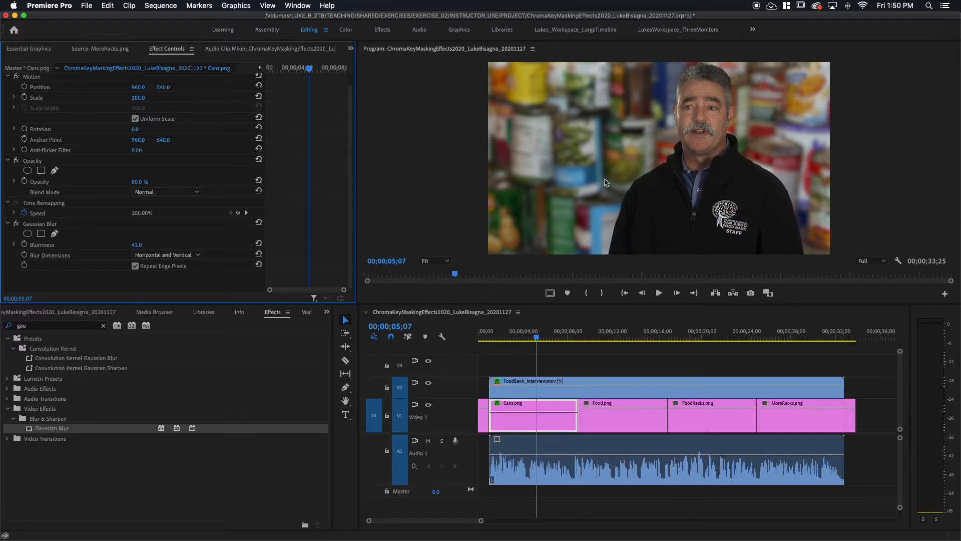
mouse_move(521, 332)
left_mouse_down()
mouse_move(544, 332)
mouse_move(525, 332)
left_mouse_up()
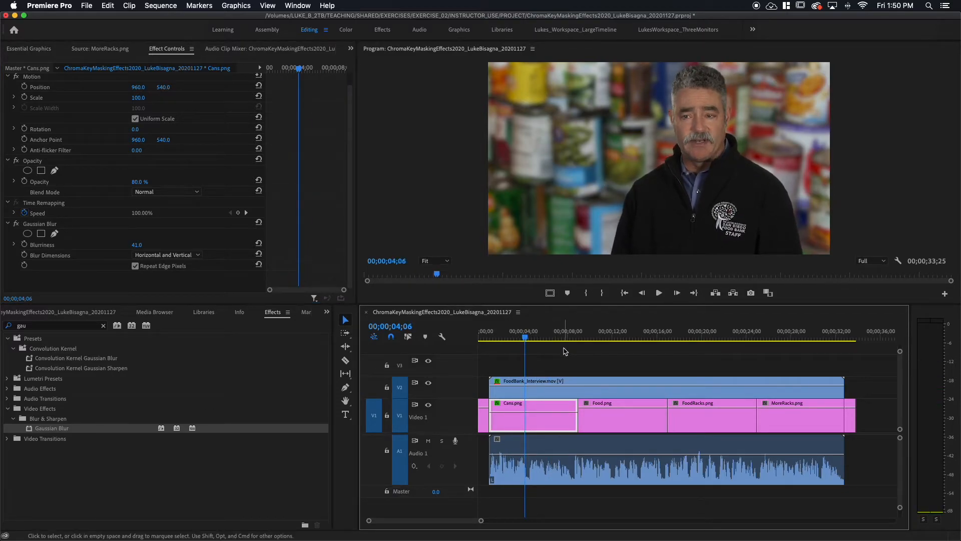
left_click_drag(540, 333, 552, 334)
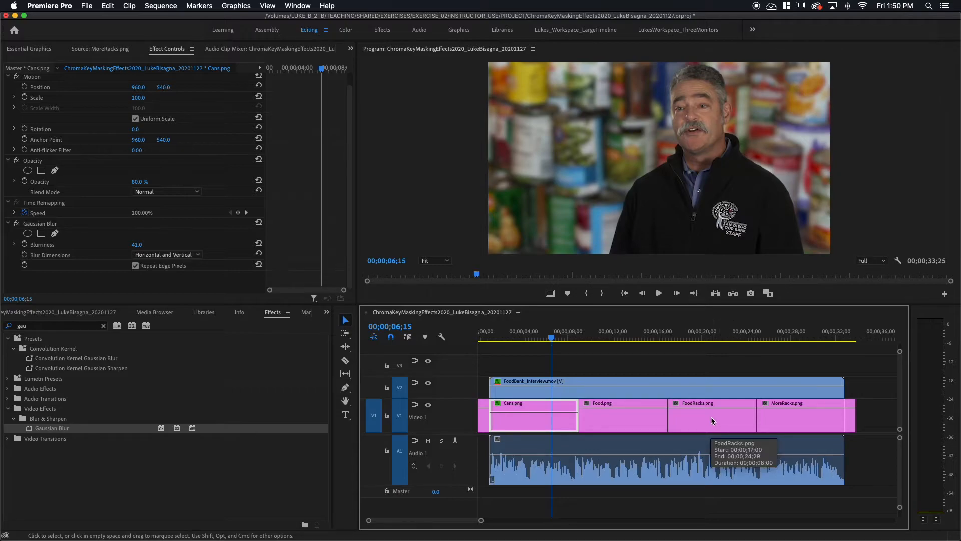
Copy Cans.png and paste its Opacity and Gaussian Blur attributes onto Food.png, FoodRacks.png and MoreRacks.png on track V1
right_click(528, 419)
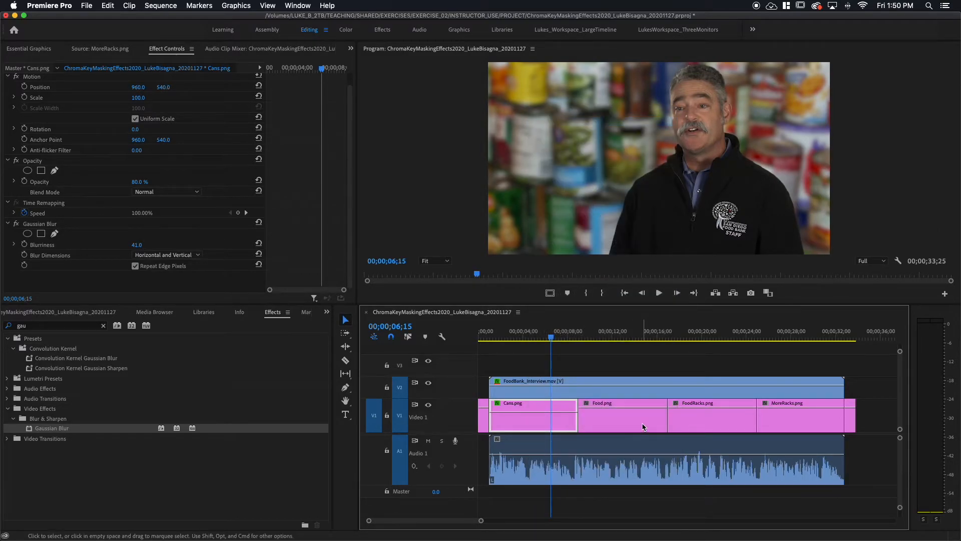
left_click(643, 426)
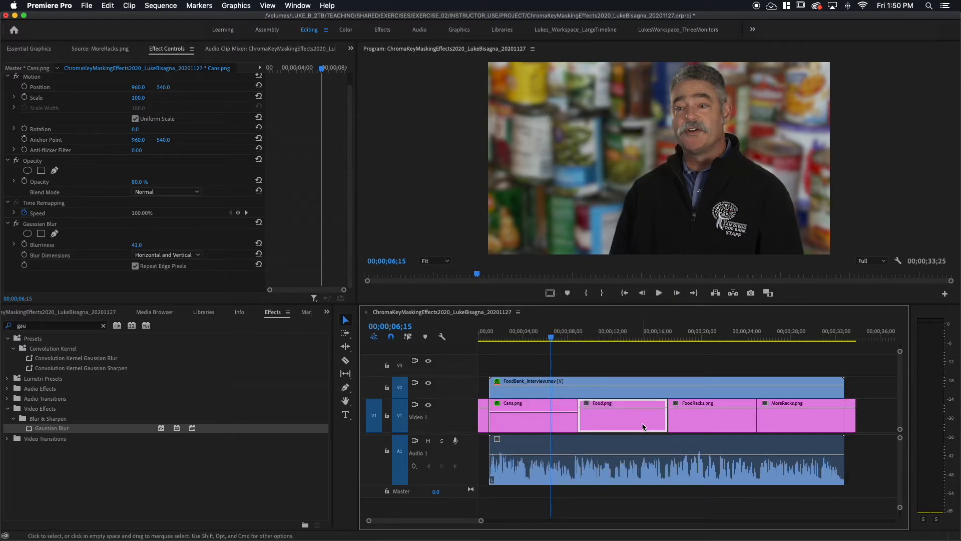
left_click(705, 419, "shift")
left_click(793, 424, "shift")
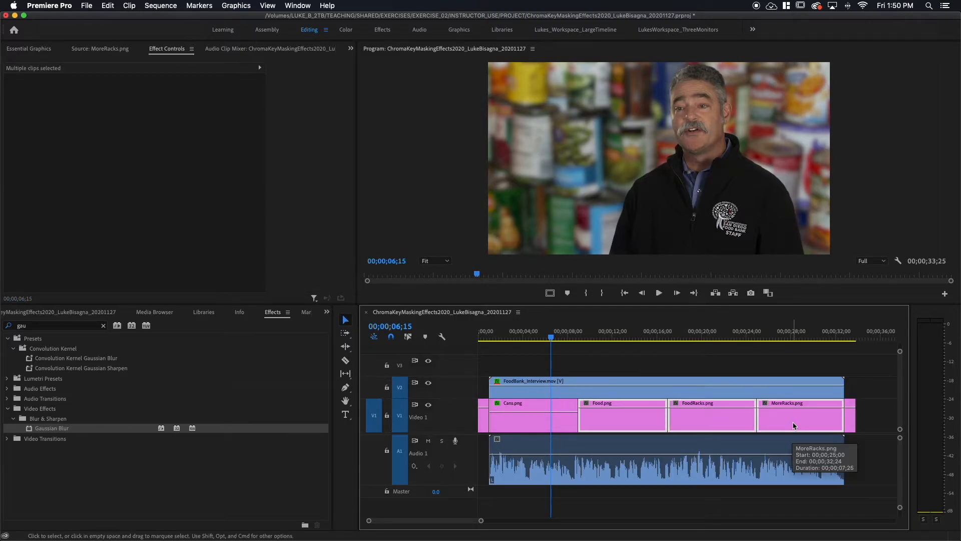
right_click(607, 421)
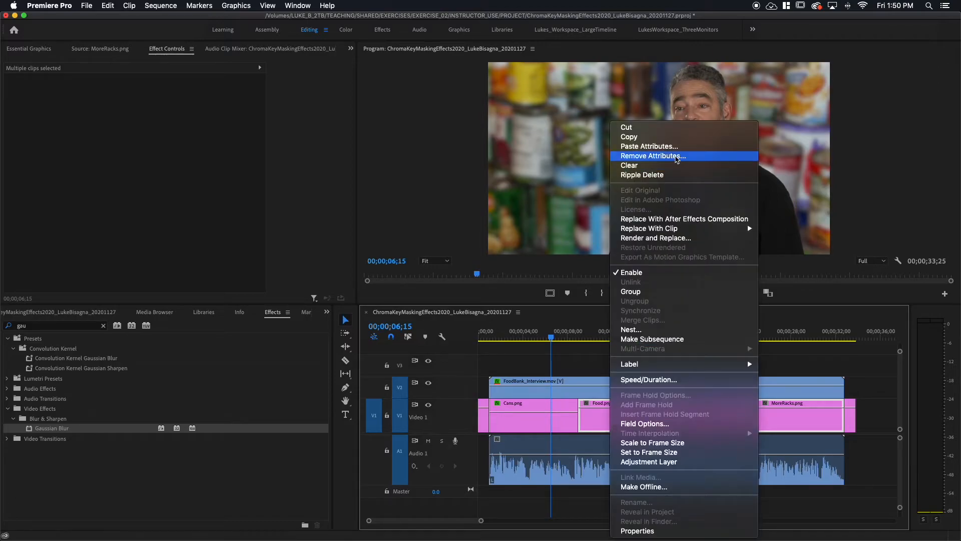
left_click(666, 147)
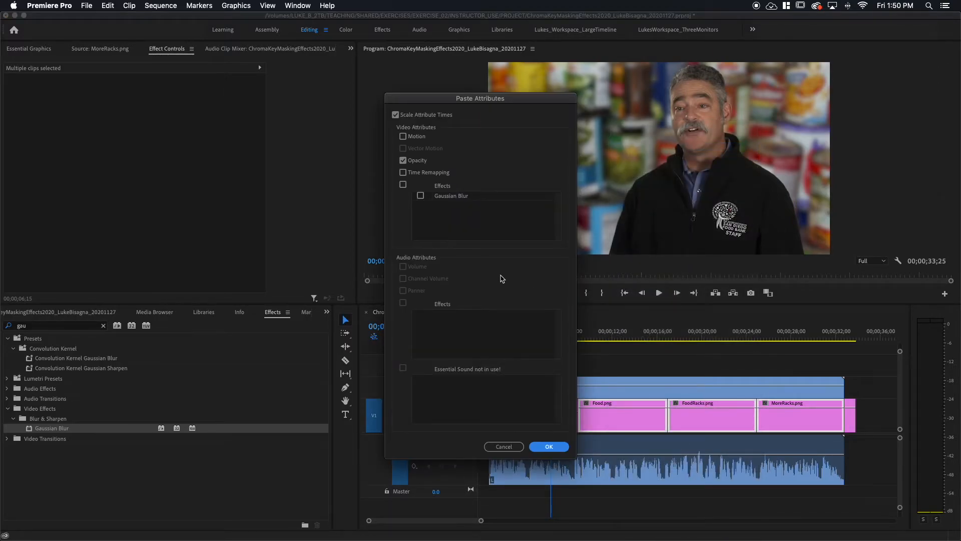
left_click(403, 184)
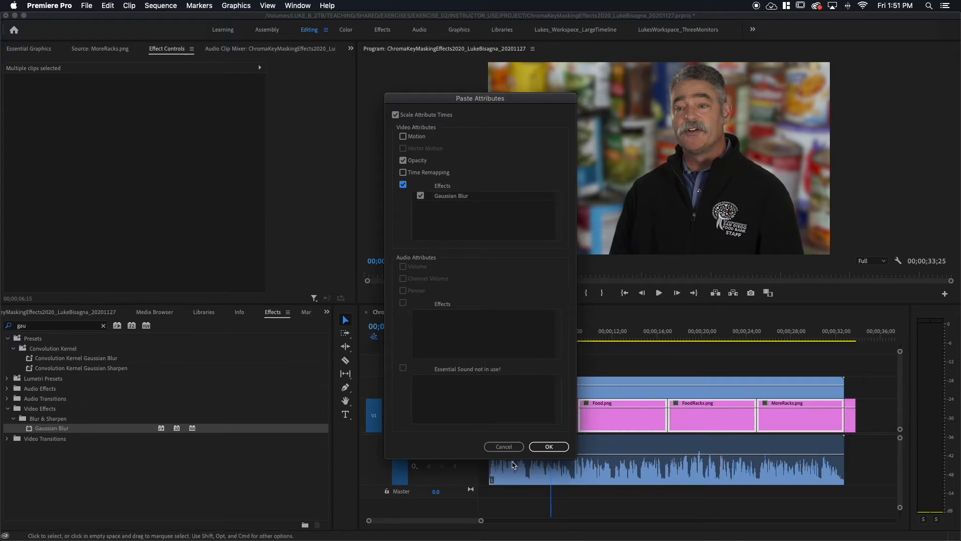
left_click(547, 447)
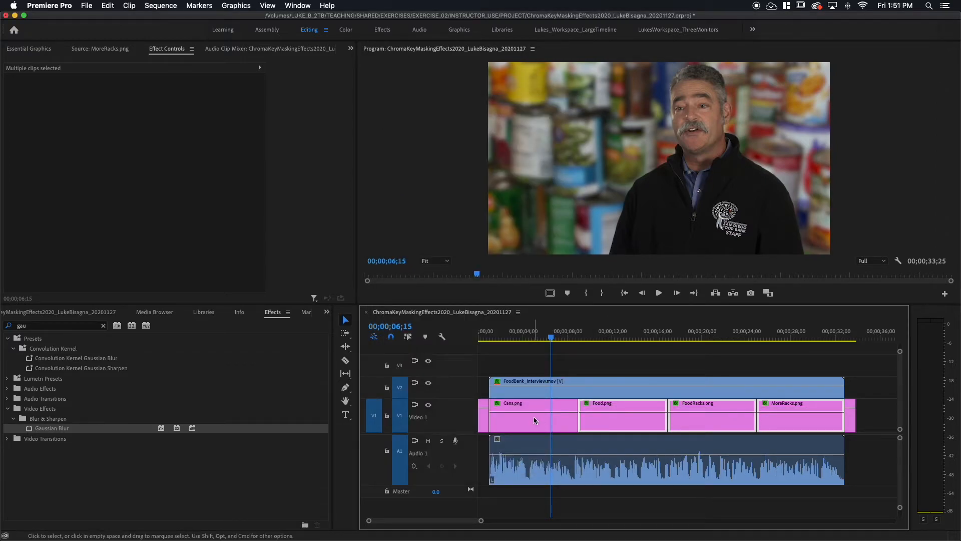
Check the composite at a frame within each of the Food.png, FoodRacks.png and MoreRacks.png backgrounds
left_click(604, 334)
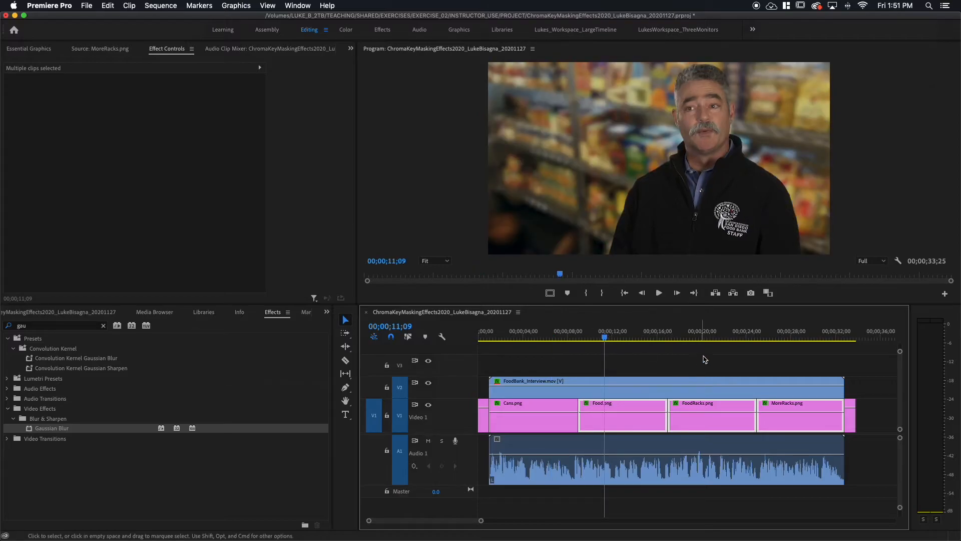
left_click(715, 334)
left_click(790, 334)
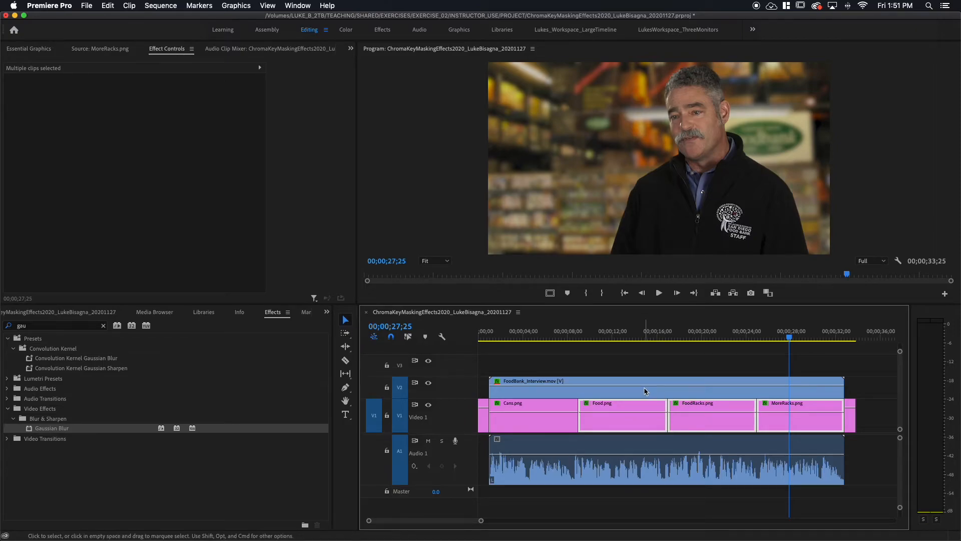
Play the sequence across each cut between the four backgrounds to review how the blurred stills change behind the interview
left_click(556, 334)
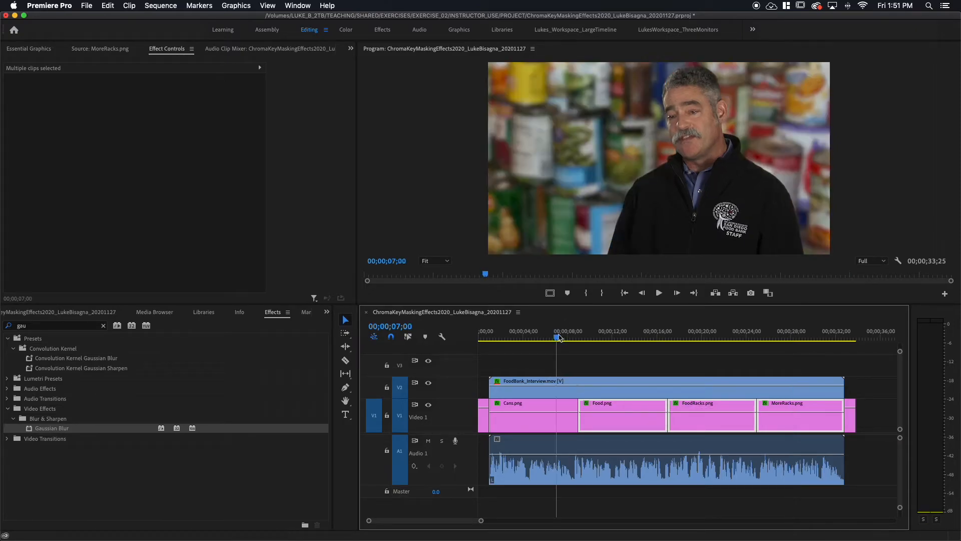
key("space")
key("space")
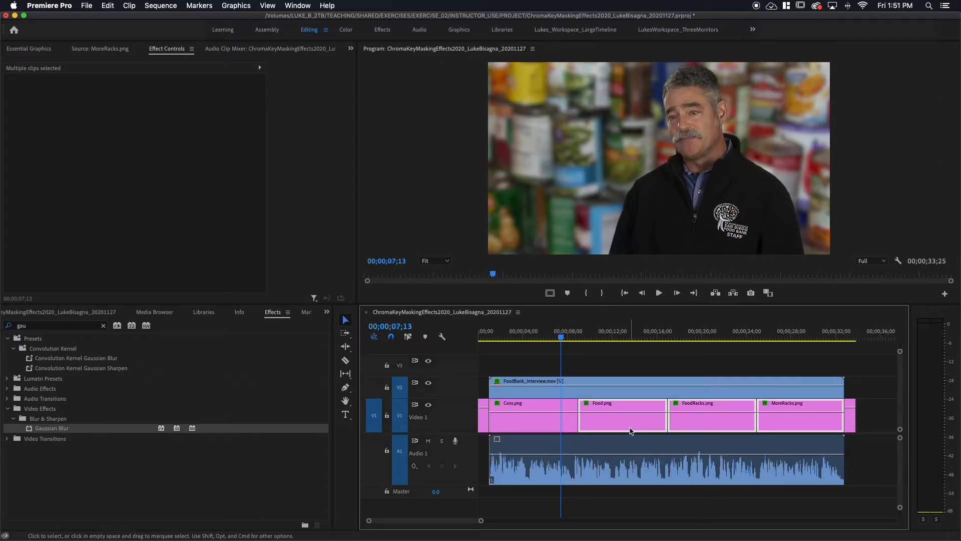
mouse_move(630, 430)
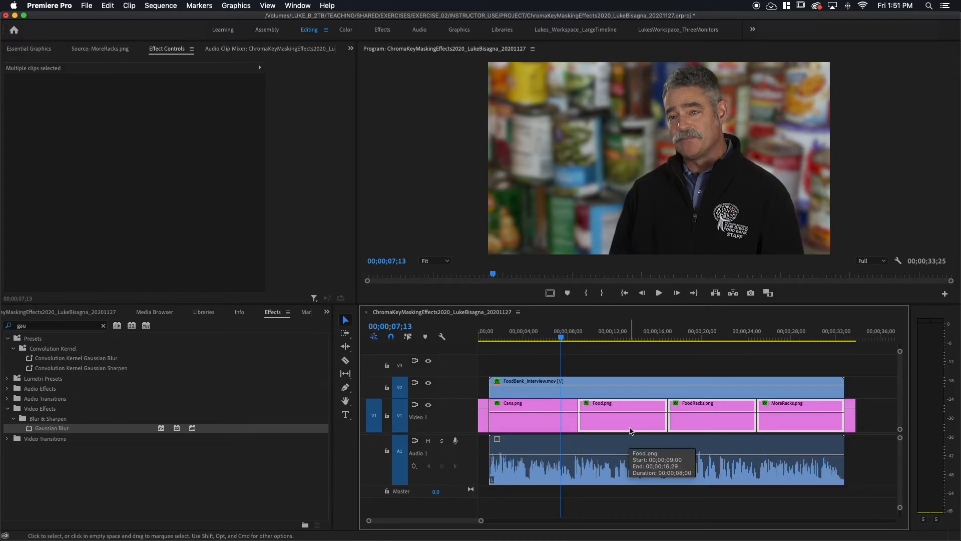
key("space")
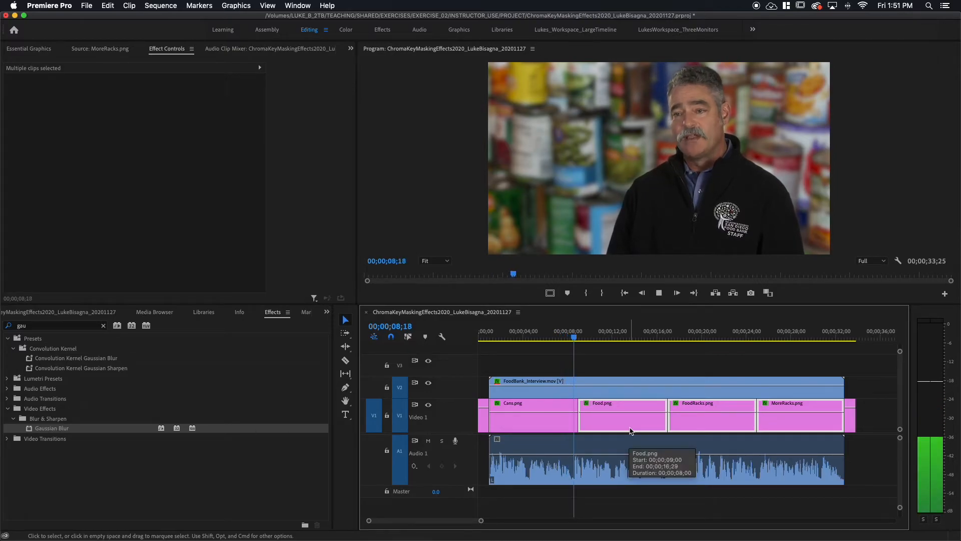
key("space")
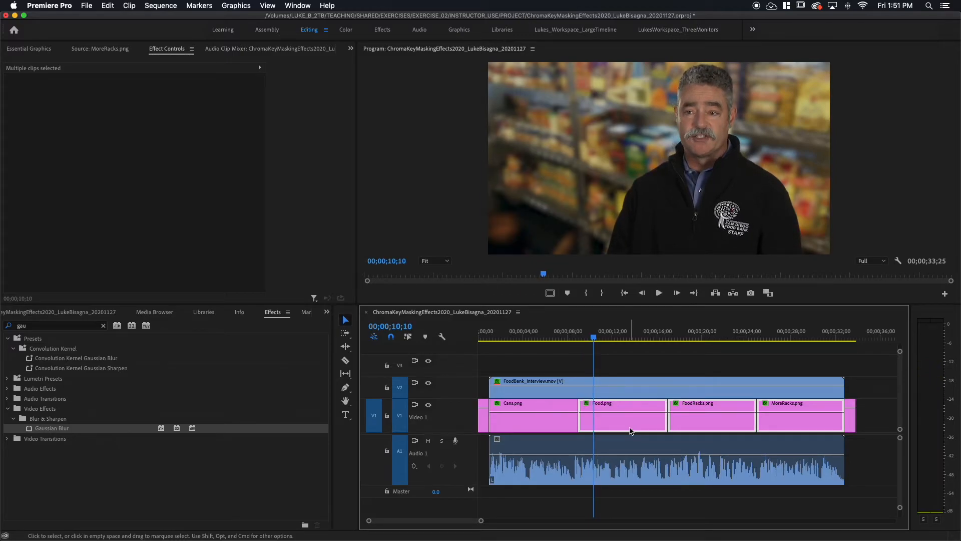
left_click(653, 336)
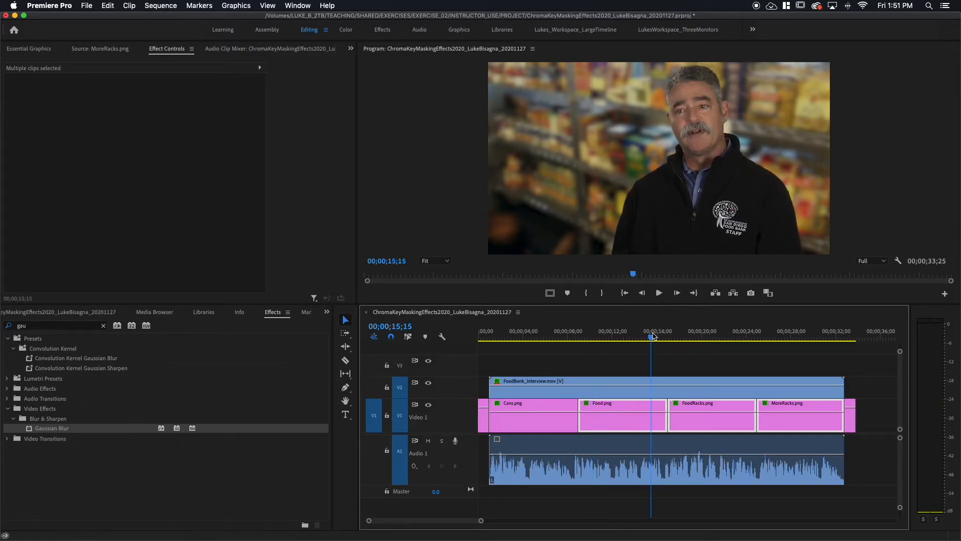
key("space")
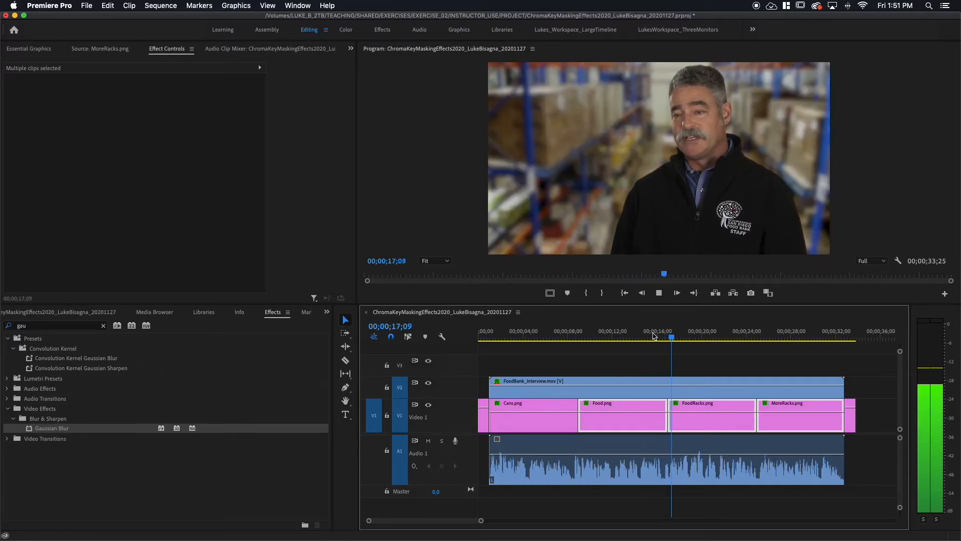
key("space")
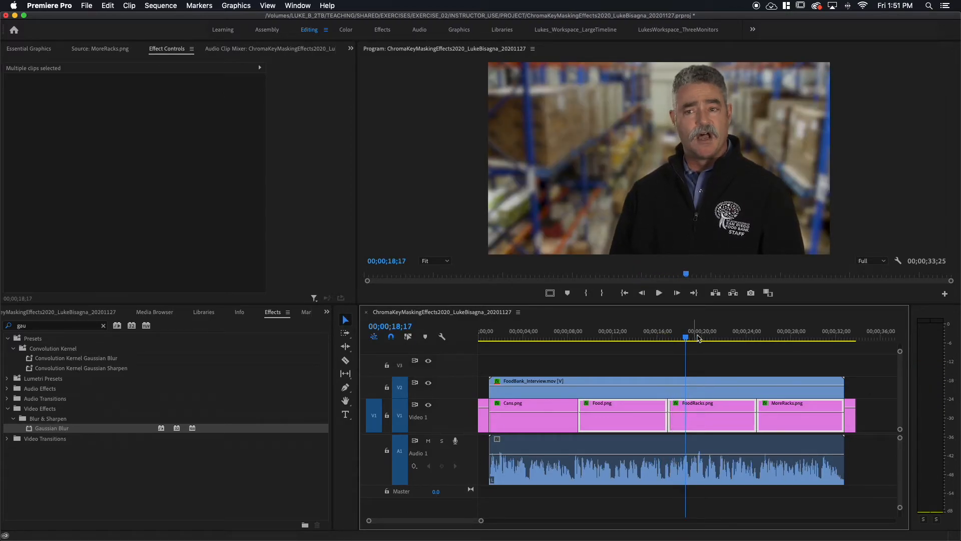
left_click(743, 336)
key("space")
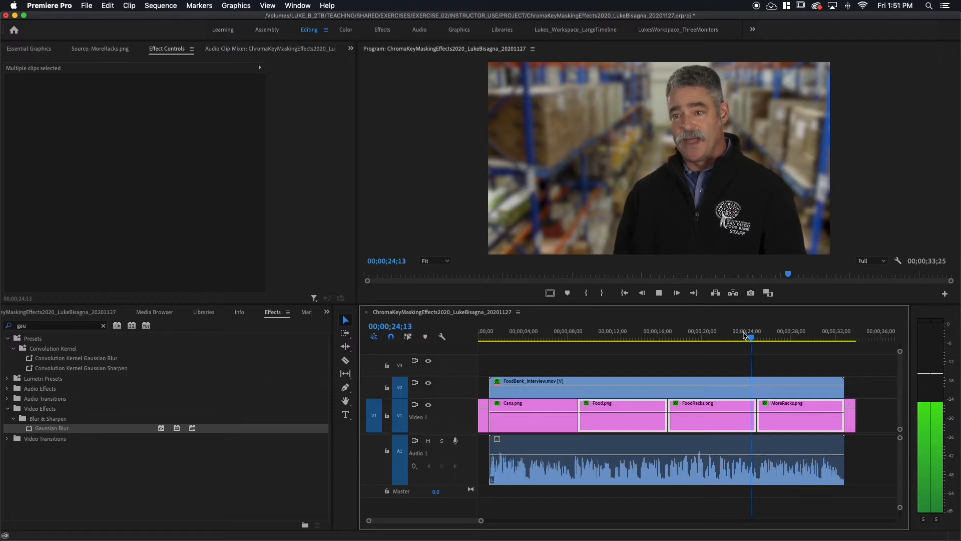
key("space")
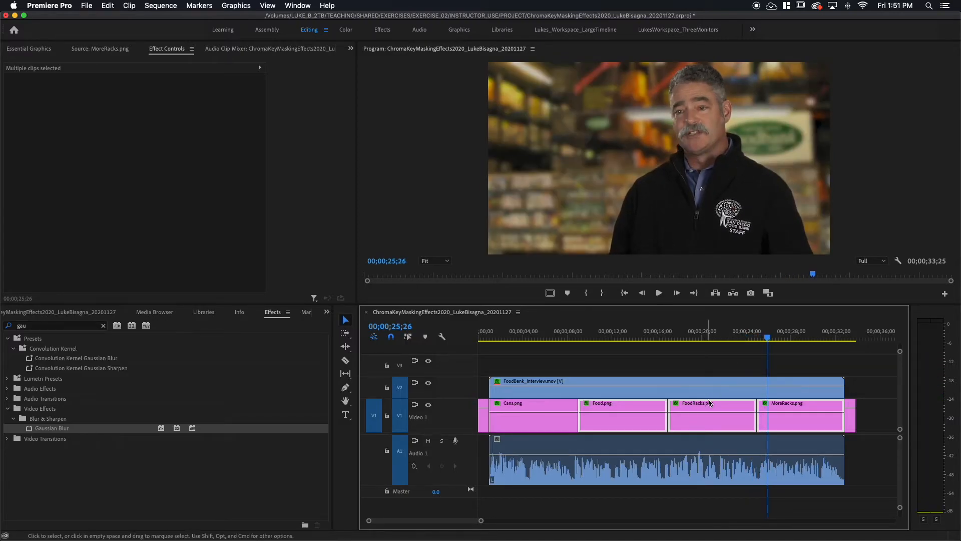
Add a Cross Dissolve at the cut between Cans.png and Food.png and set its duration to 20 frames
left_click(580, 422)
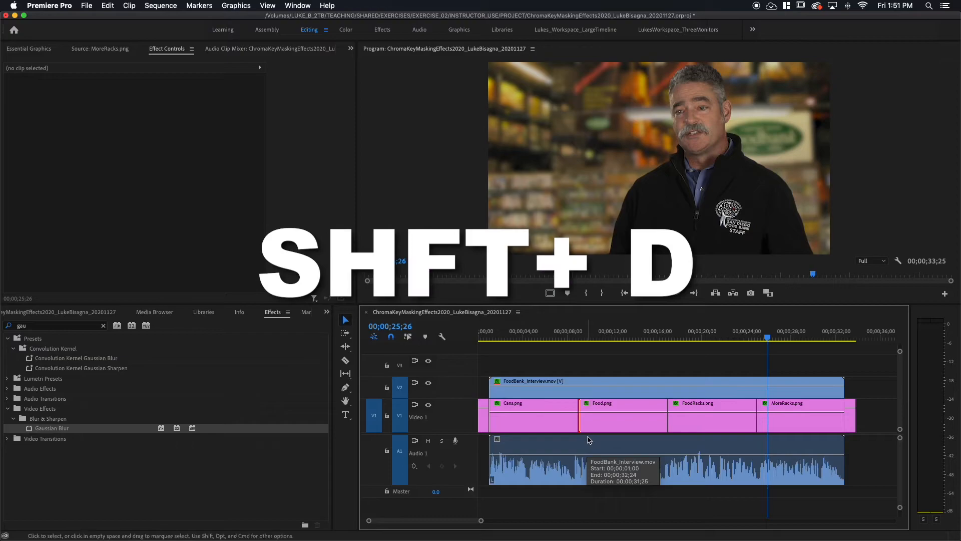
key("shift+d")
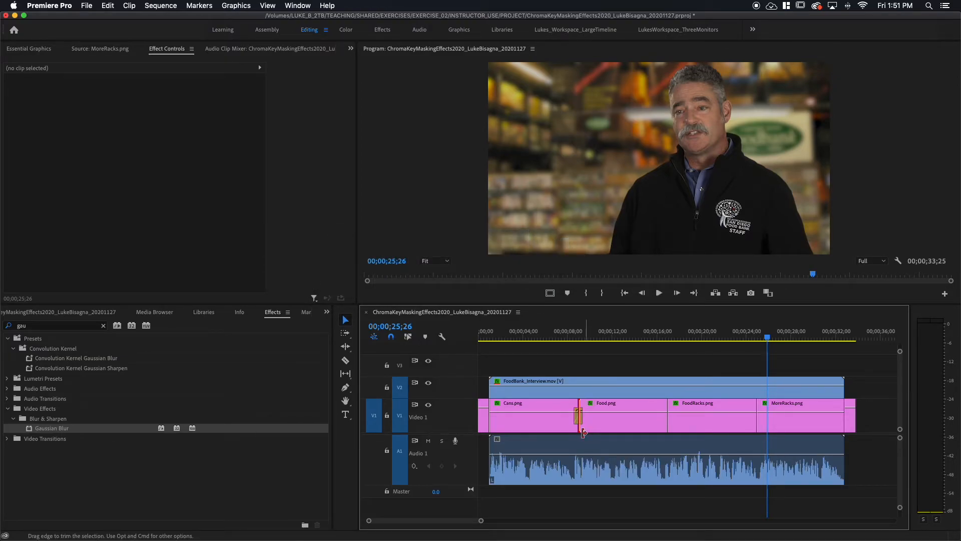
double_click(578, 419)
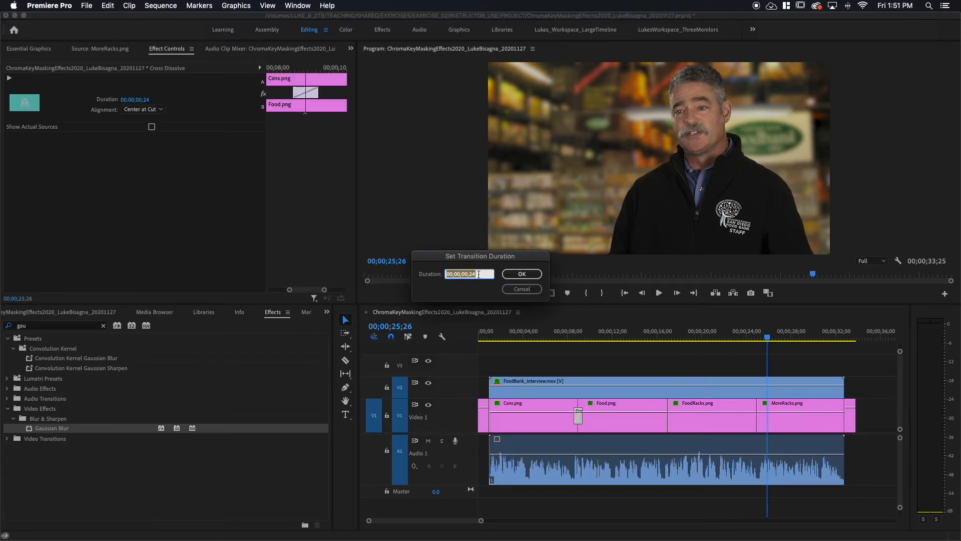
left_click(512, 279)
key("Return")
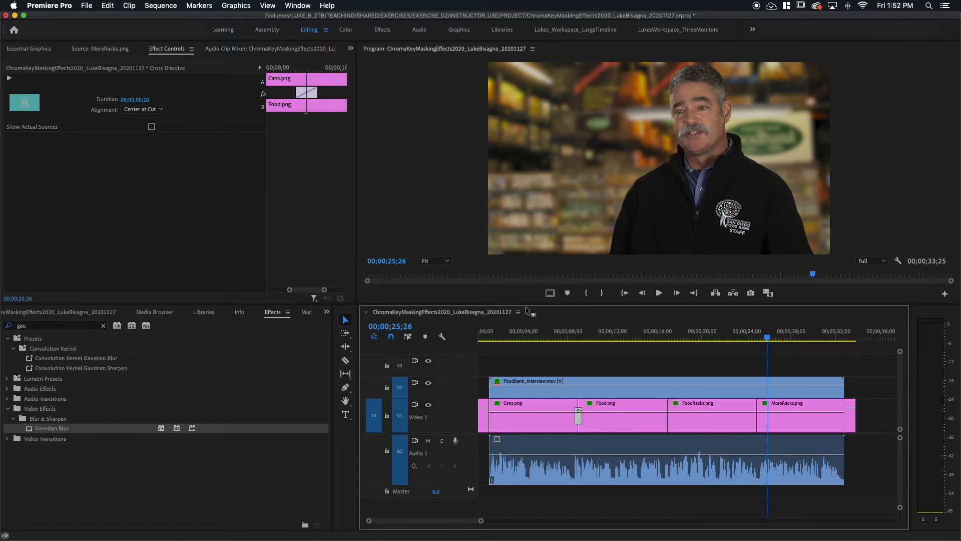
Play the sequence across the Cans.png to Food.png dissolve to review the transition
left_click(569, 330)
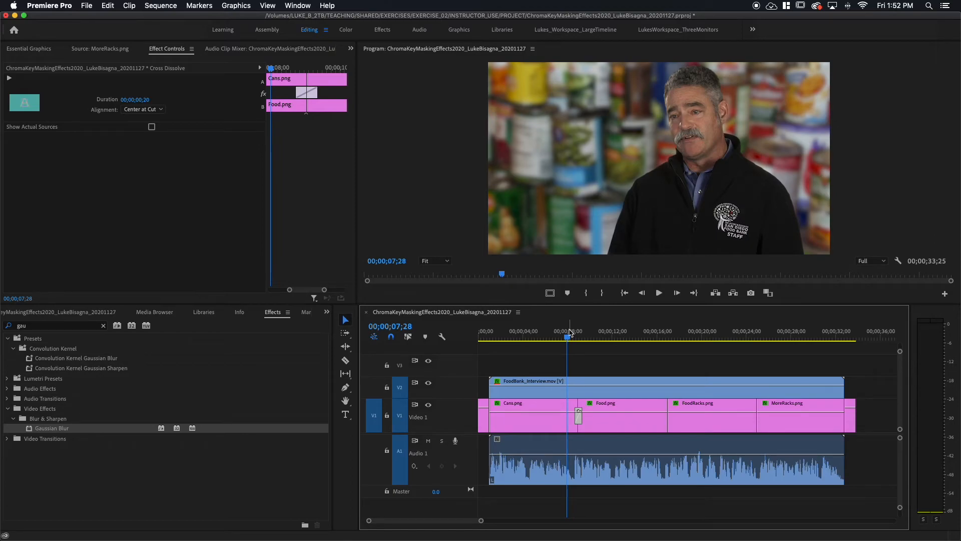
key("space")
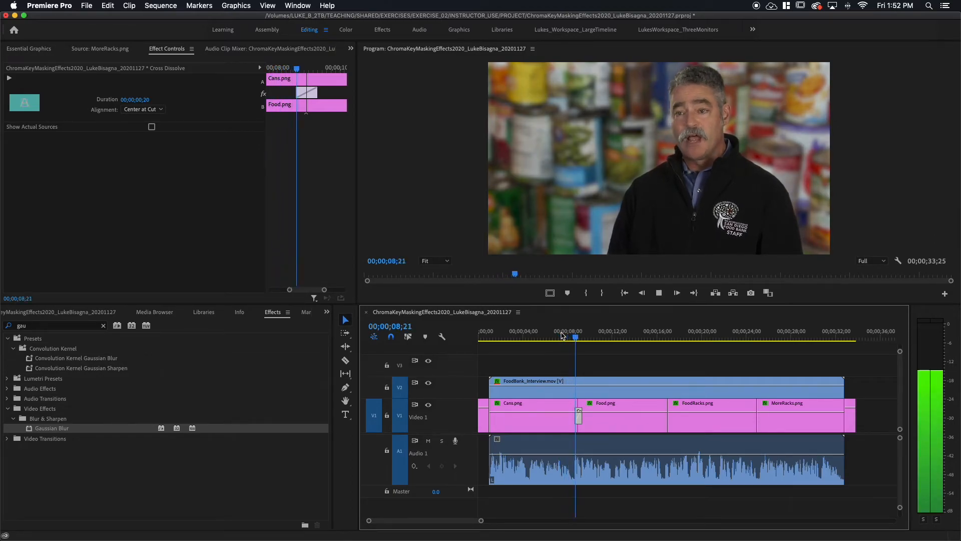
key("space")
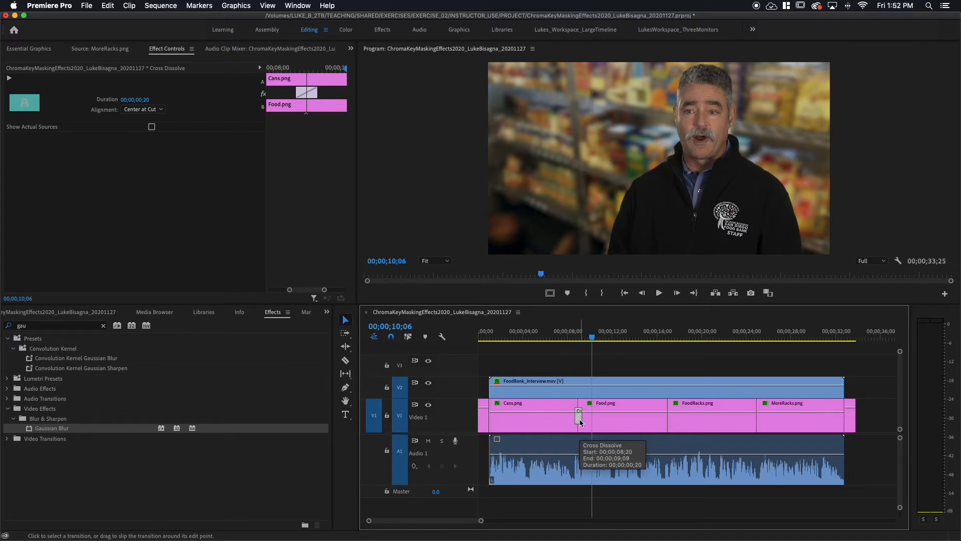
Copy the 20-frame Cross Dissolve and paste it onto the Food.png/FoodRacks.png and FoodRacks.png/MoreRacks.png cuts
key("super+c")
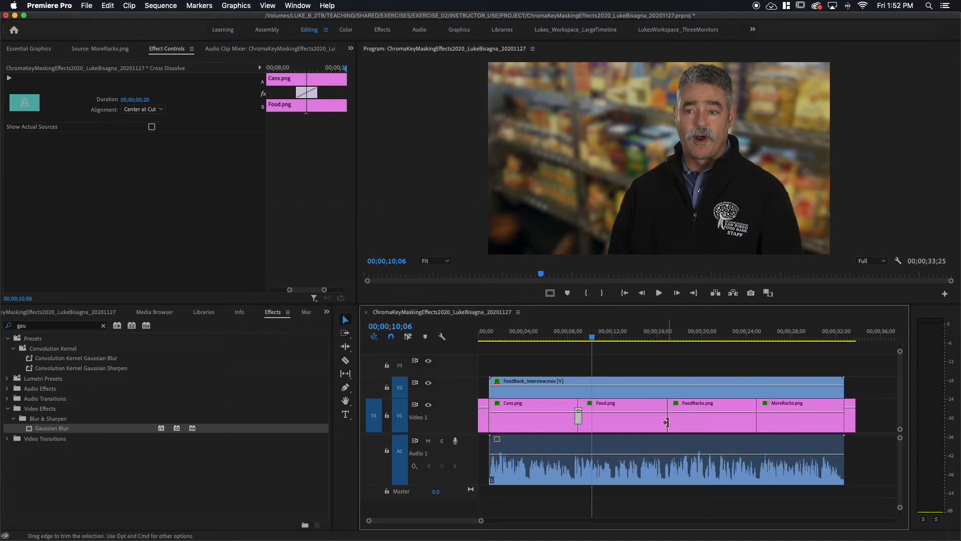
left_click(666, 422)
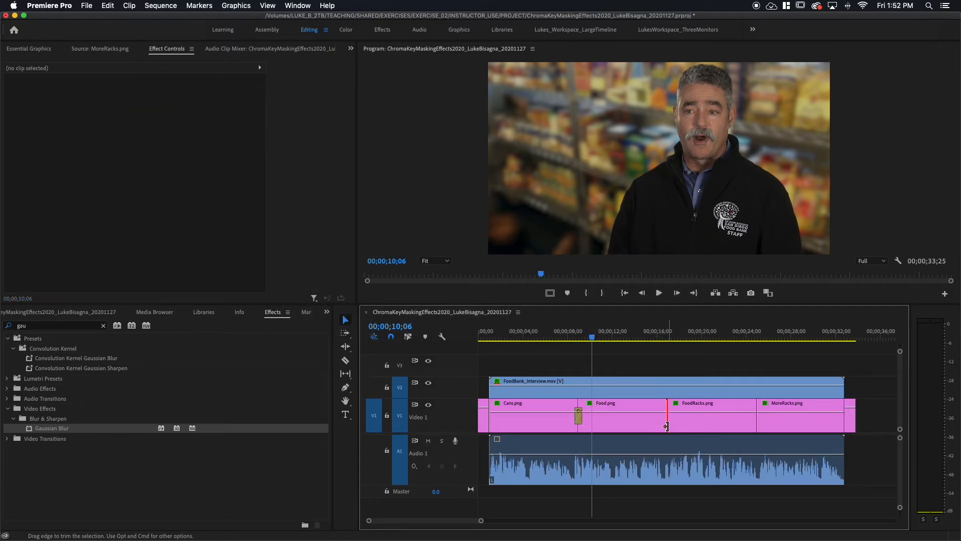
left_click(758, 421, "shift")
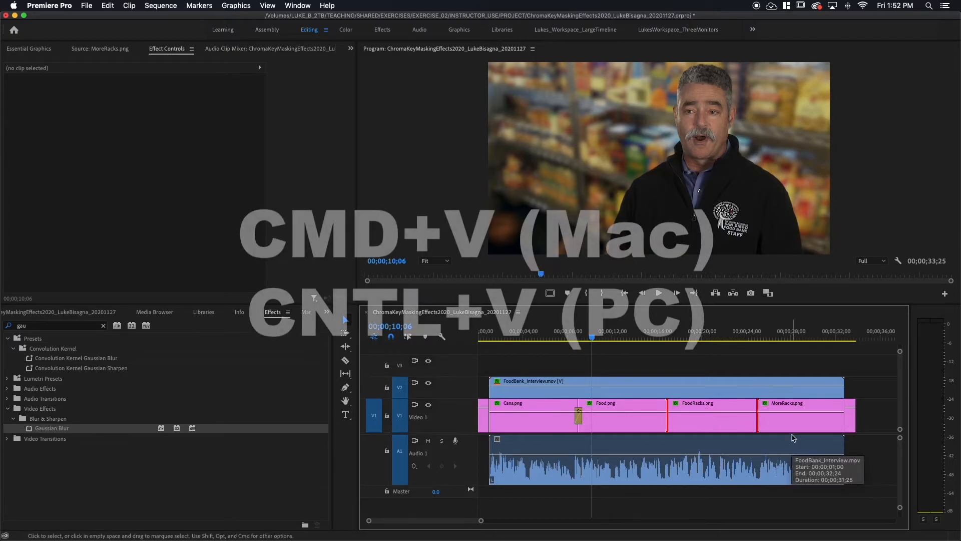
key("super+v")
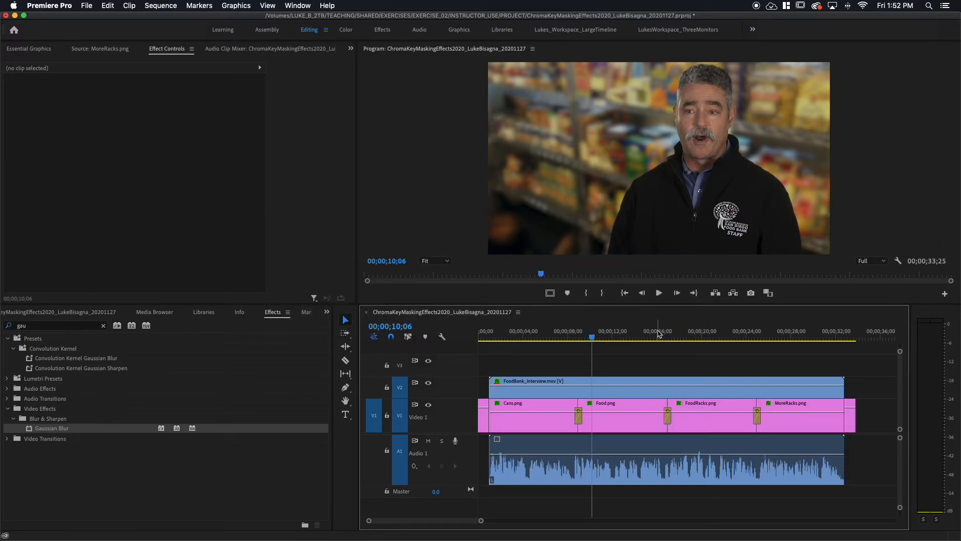
Play the sequence across the dissolves into FoodRacks.png and MoreRacks.png to review both transitions
left_click(657, 334)
key("space")
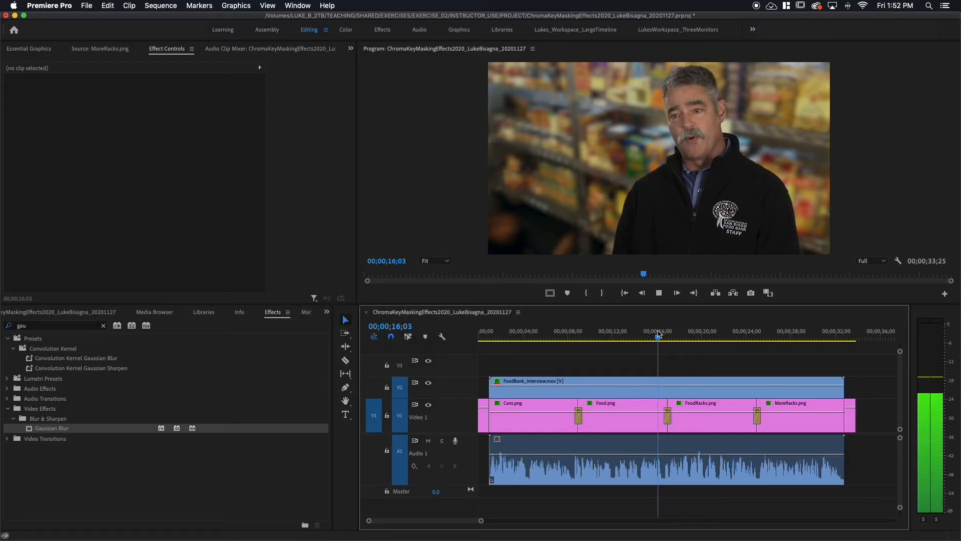
key("space")
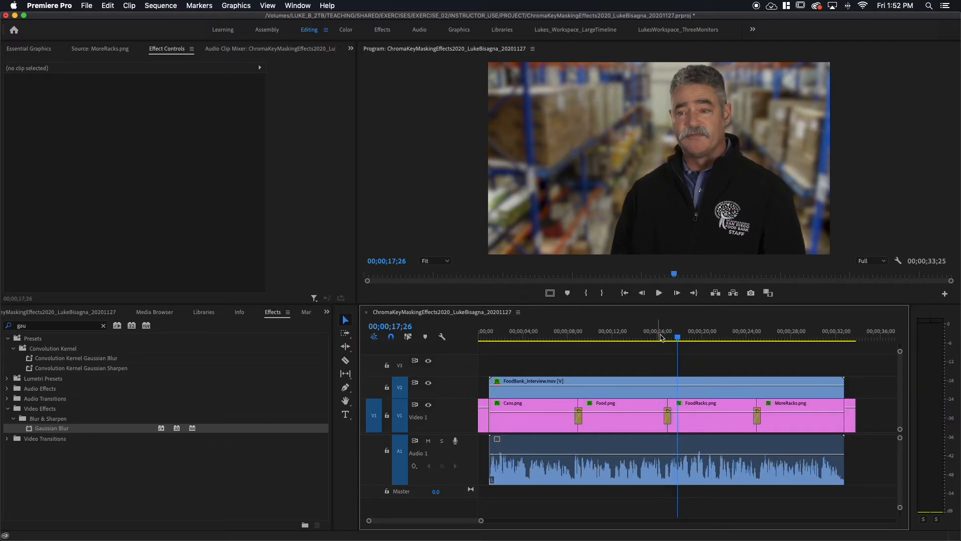
left_click(746, 336)
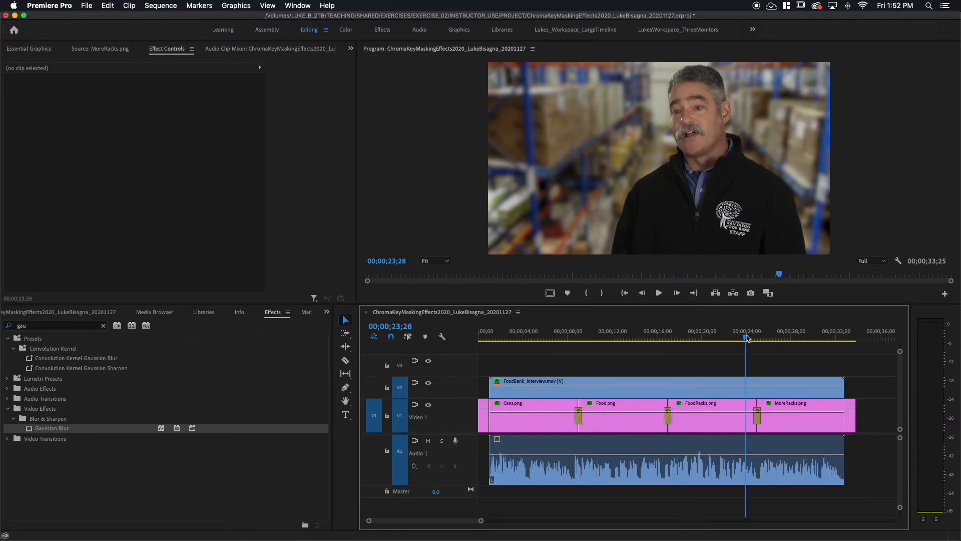
key("space")
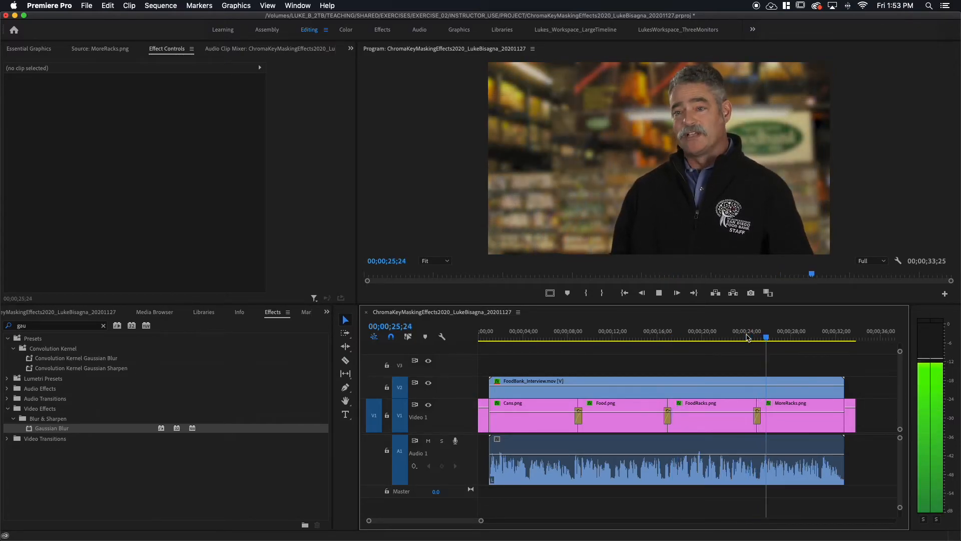
key("space")
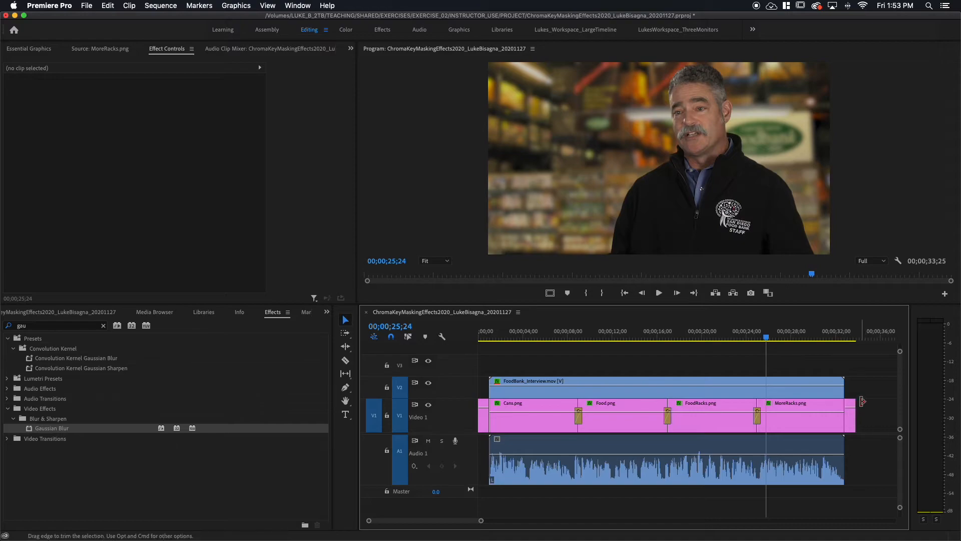
Play the sequence's opening and try Cross Dissolves at the start of FoodBank_Interview.mov and at the Black Video/Cans.png cut
left_click(490, 335)
left_click(483, 338)
key("space")
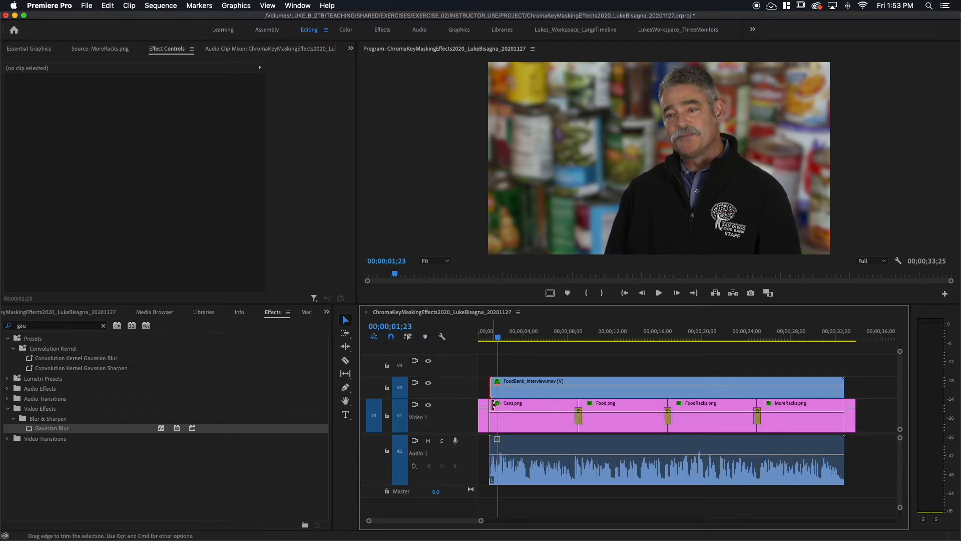
key("super+d")
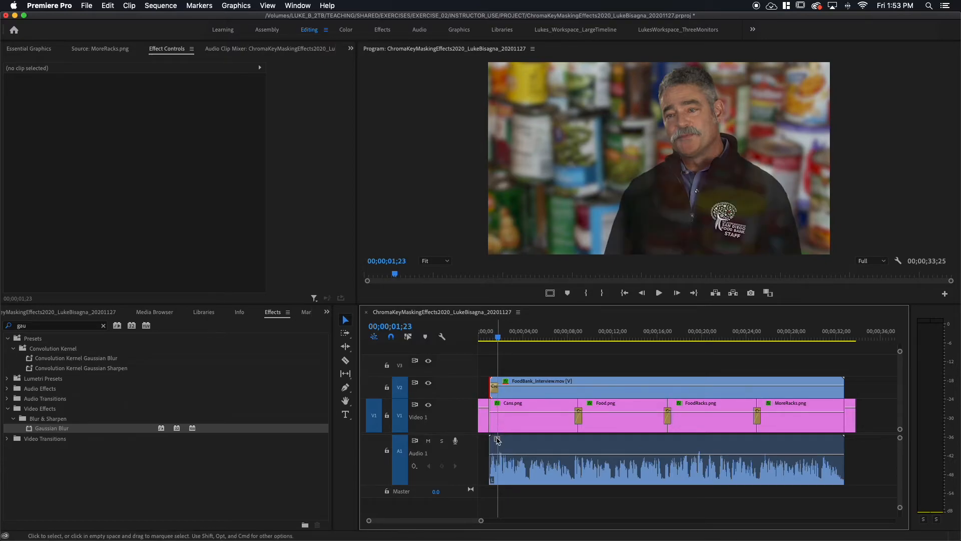
left_click(491, 423)
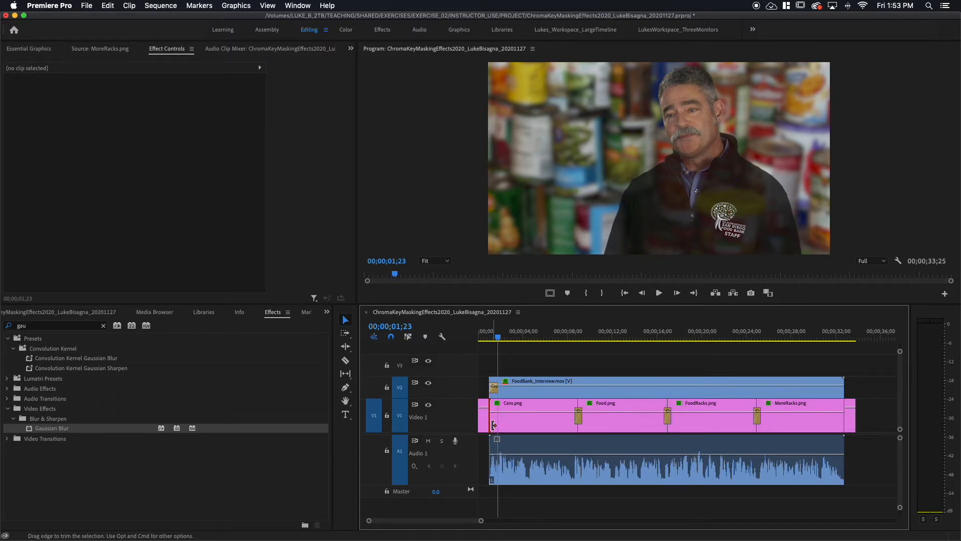
key("super+d")
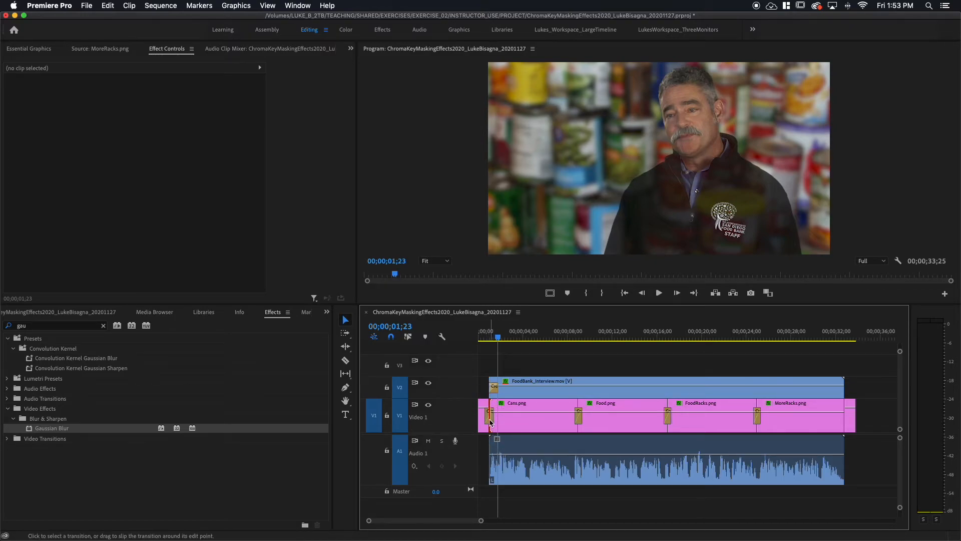
Shift the Black Video/Cans.png dissolve to start at the cut, matching the interview's dissolve, and check frames around it
key("equal")
key("equal")
key("equal")
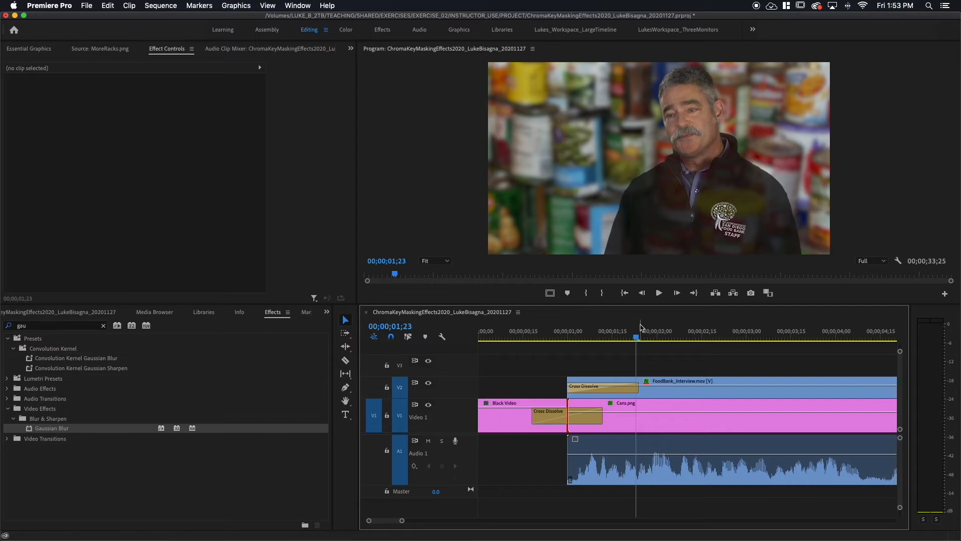
left_click(657, 331)
left_click_drag(585, 423, 604, 419)
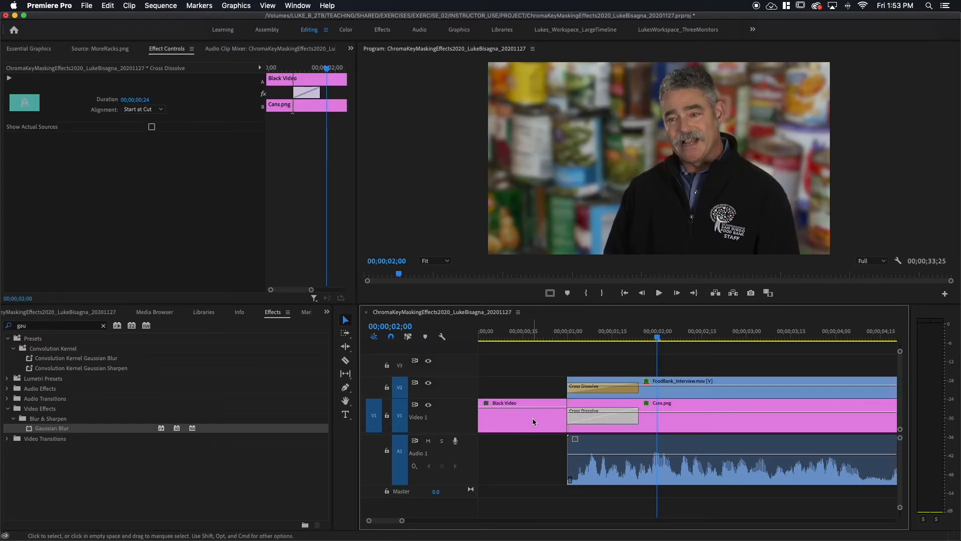
left_click(533, 335)
mouse_move(532, 336)
left_mouse_down()
mouse_move(606, 335)
mouse_move(532, 334)
left_mouse_up()
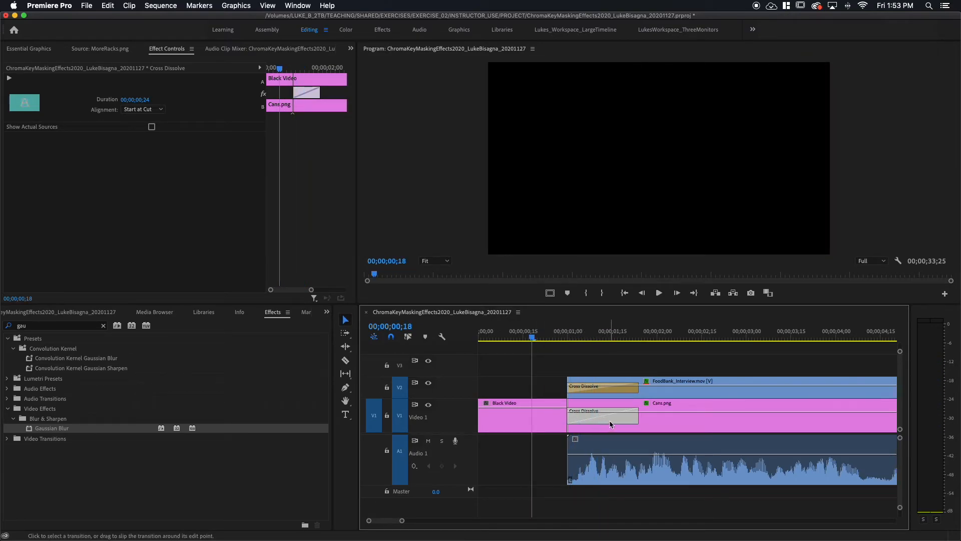
Delete the opening Cross Dissolves from both Cans.png and FoodBank_Interview.mov
key("Delete")
left_click(606, 389)
key("Delete")
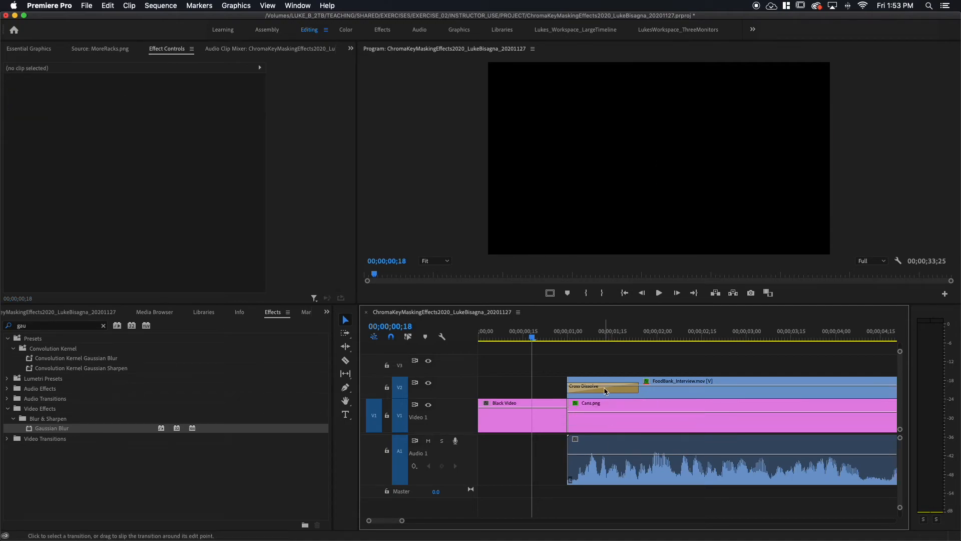
key("backslash")
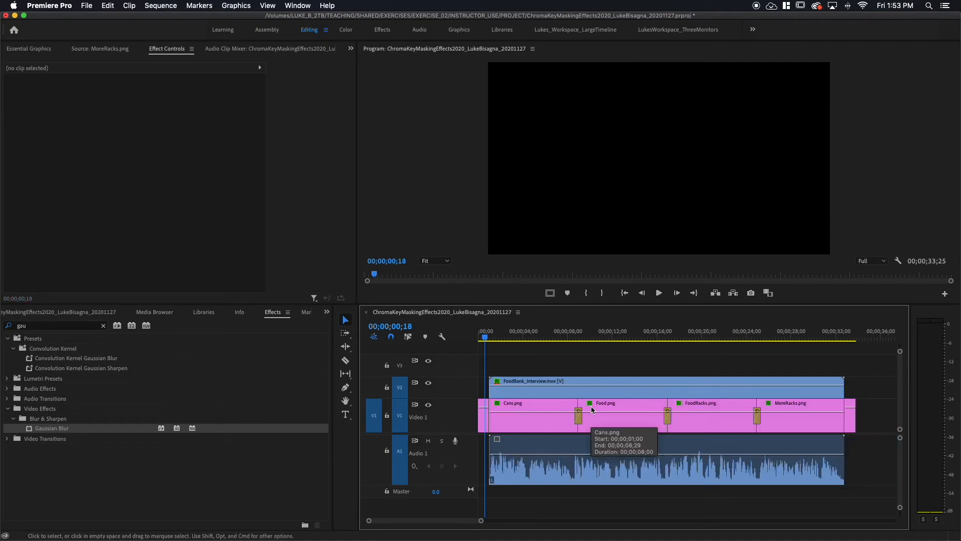
Create a 1920 × 1080 adjustment layer at 29.97 fps drop-frame with square pixels in the project's GFX bin
left_click_drag(513, 365, 822, 427)
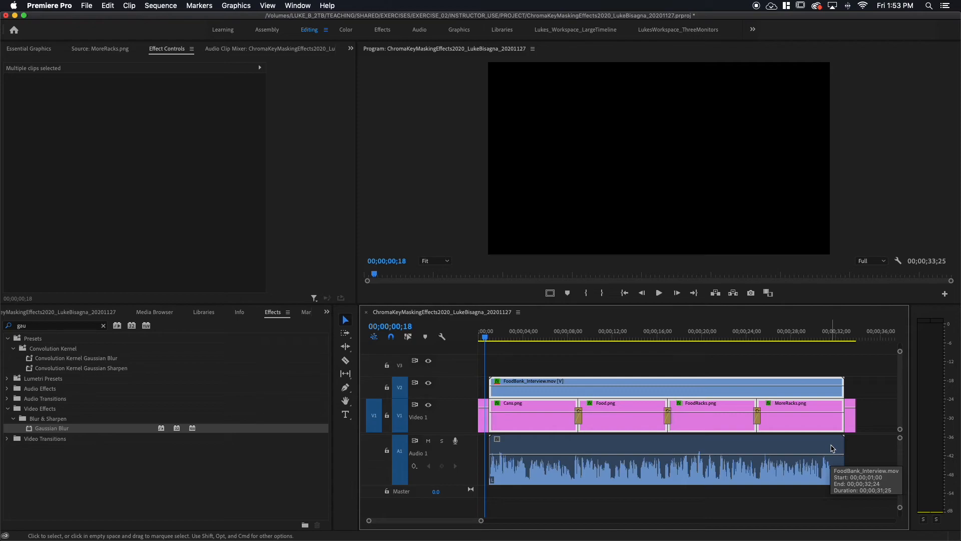
left_click(48, 313)
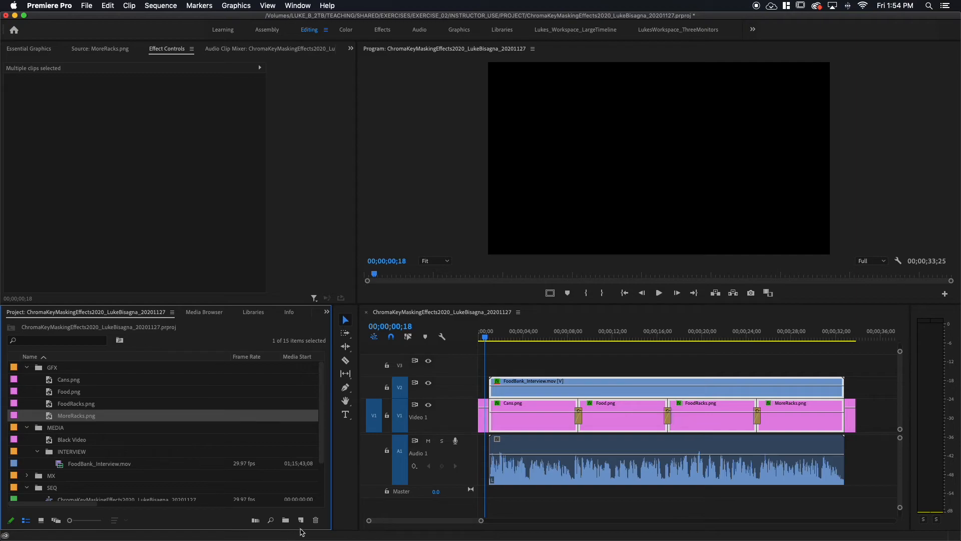
left_click(301, 521)
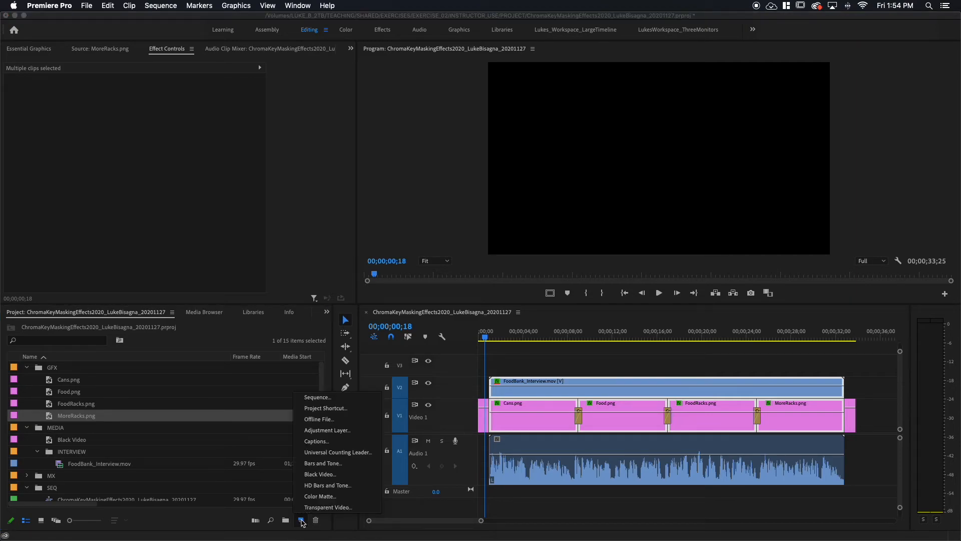
left_click(320, 432)
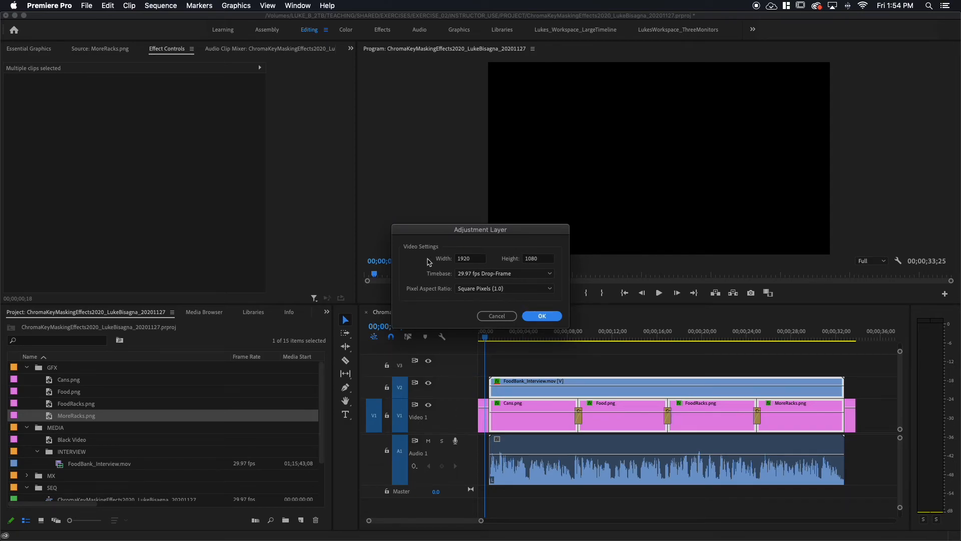
left_click(535, 322)
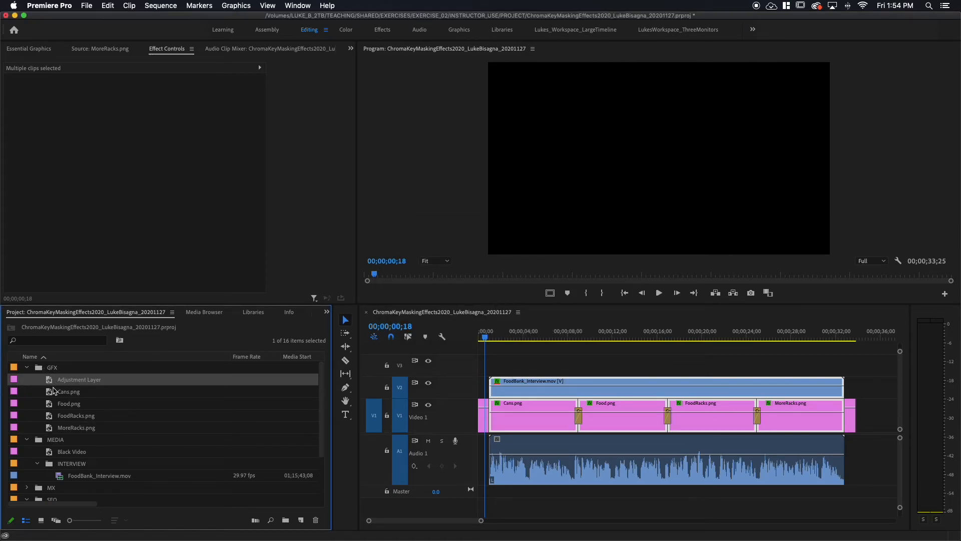
Place the adjustment layer on V3 at the interview's start, extend it to the interview's end, and select it
left_click_drag(50, 386, 492, 368)
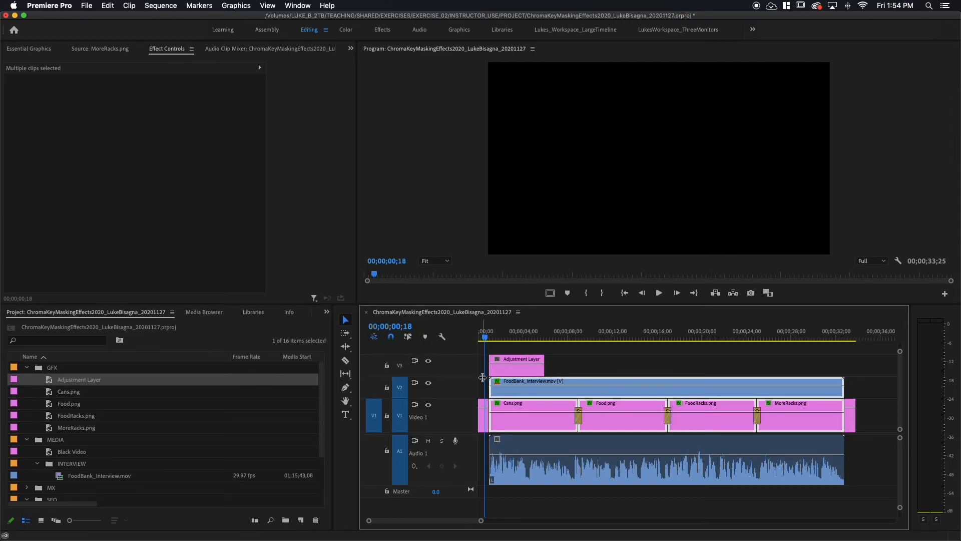
left_click_drag(484, 335, 491, 338)
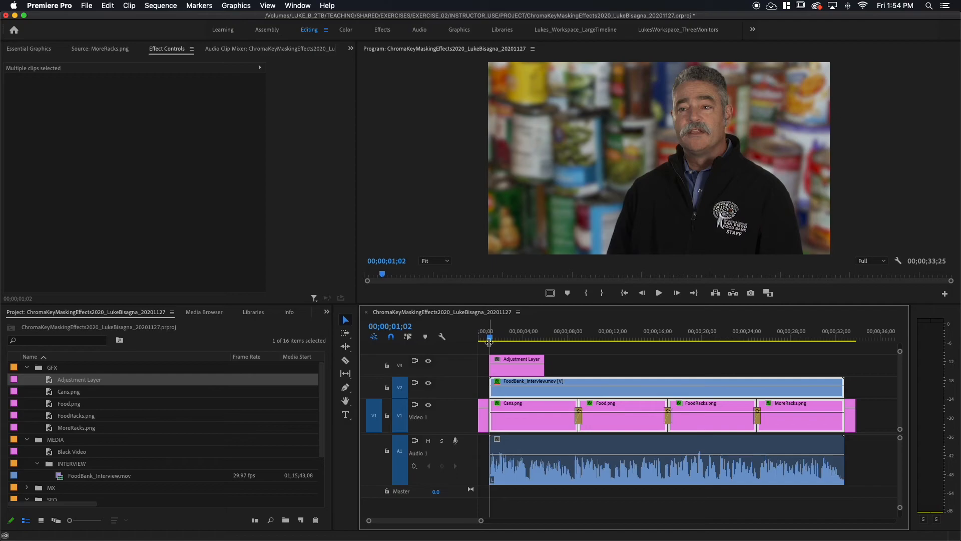
key("=")
key("=")
key("=")
key("minus")
key("minus")
key("minus")
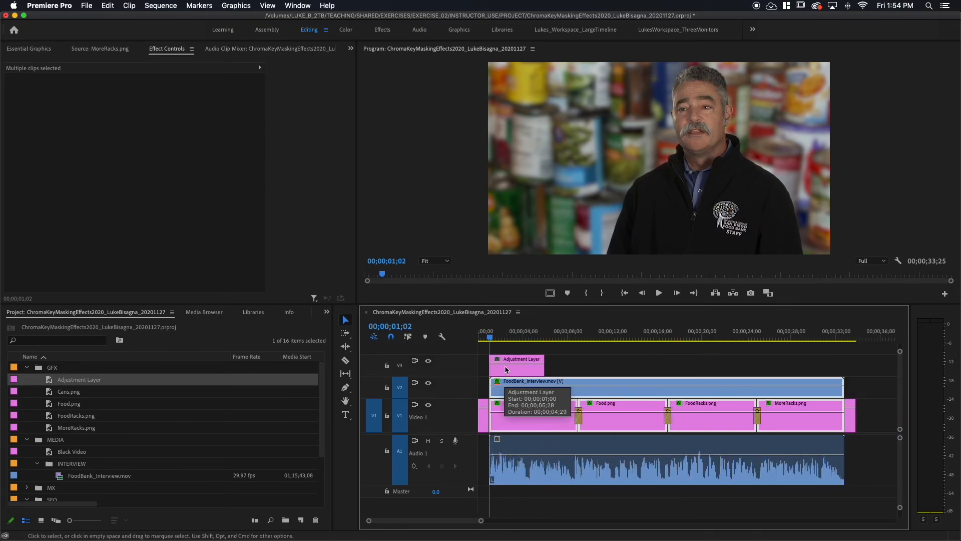
left_click_drag(540, 360, 844, 356)
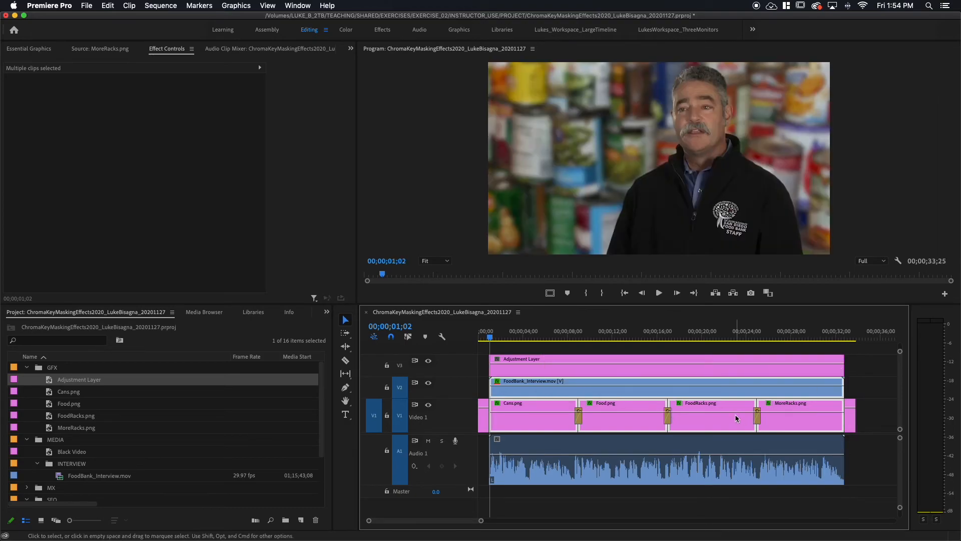
left_click(542, 373)
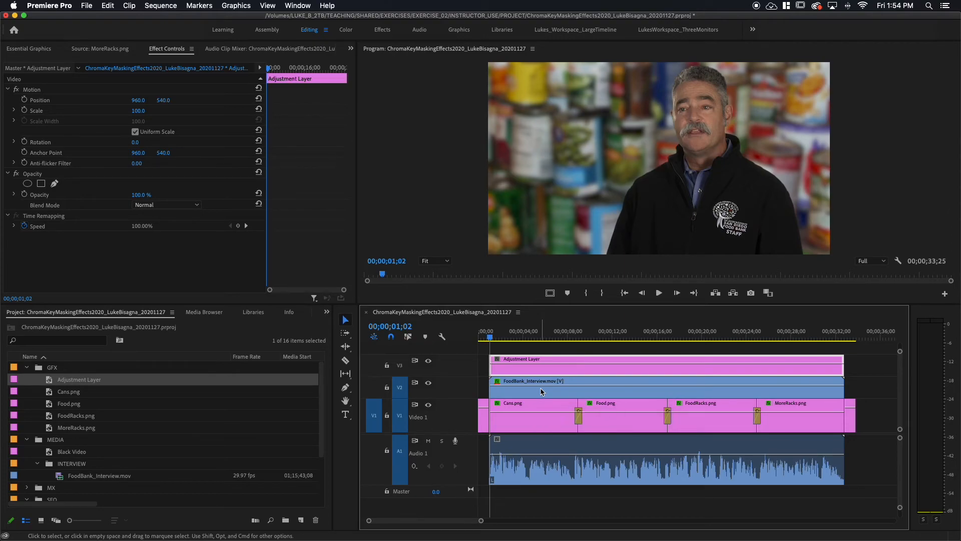
Save the project and apply the default Cross Dissolve to both ends of the adjustment layer on V3
key("cmd+s")
key("shift+d")
Play the sequence from just before the interview's start, and check the adjustment layer's opening and closing dissolves
mouse_move(489, 333)
left_mouse_down()
mouse_move(496, 338)
mouse_move(483, 337)
left_mouse_up()
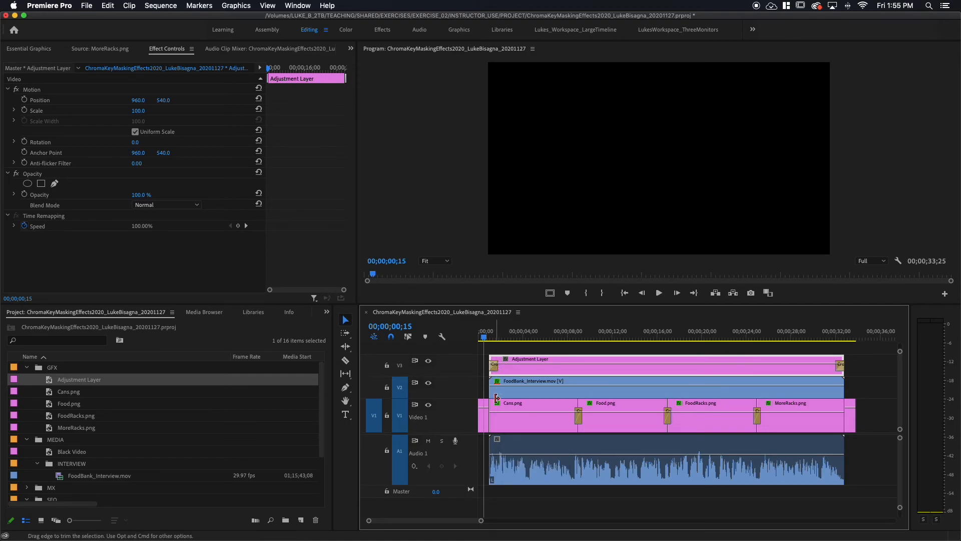
left_click(507, 420)
left_click(509, 393)
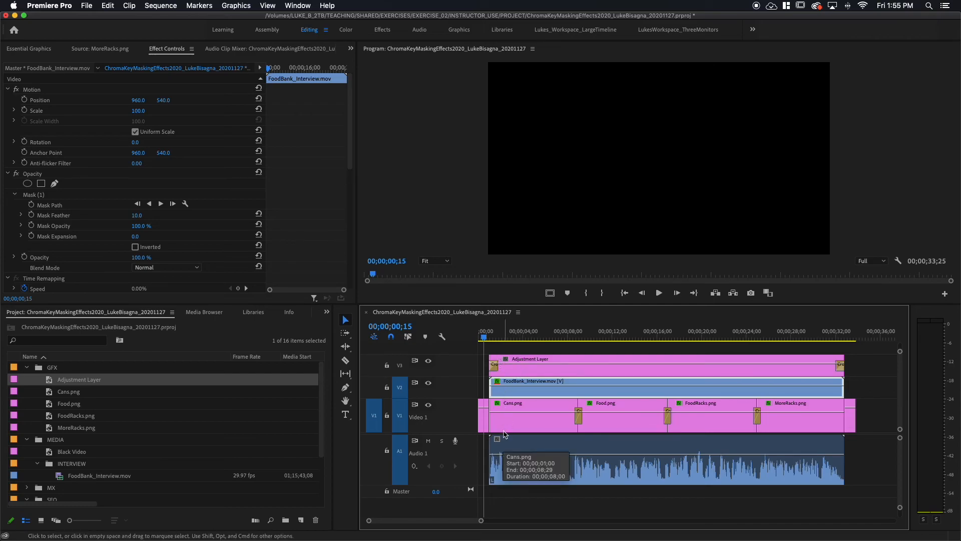
key("space")
left_click(831, 336)
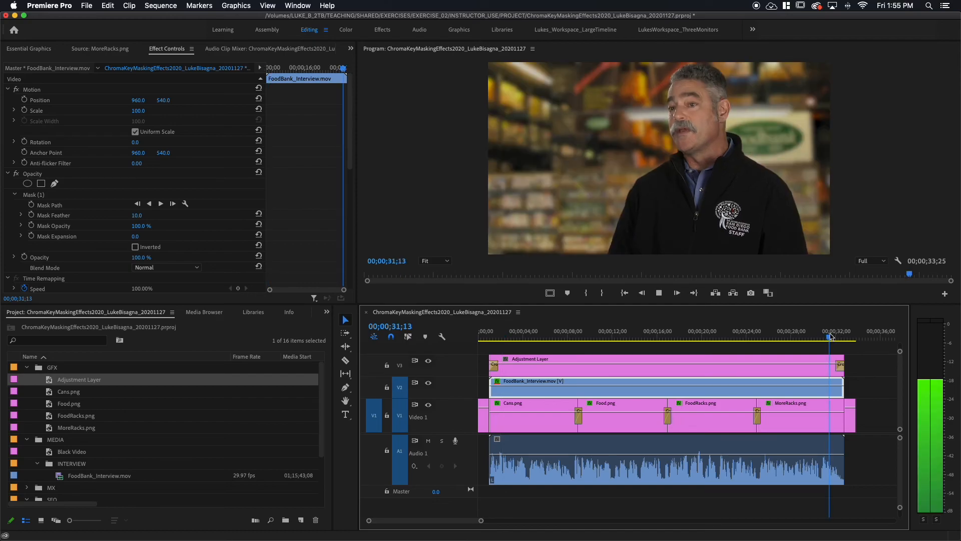
key("space")
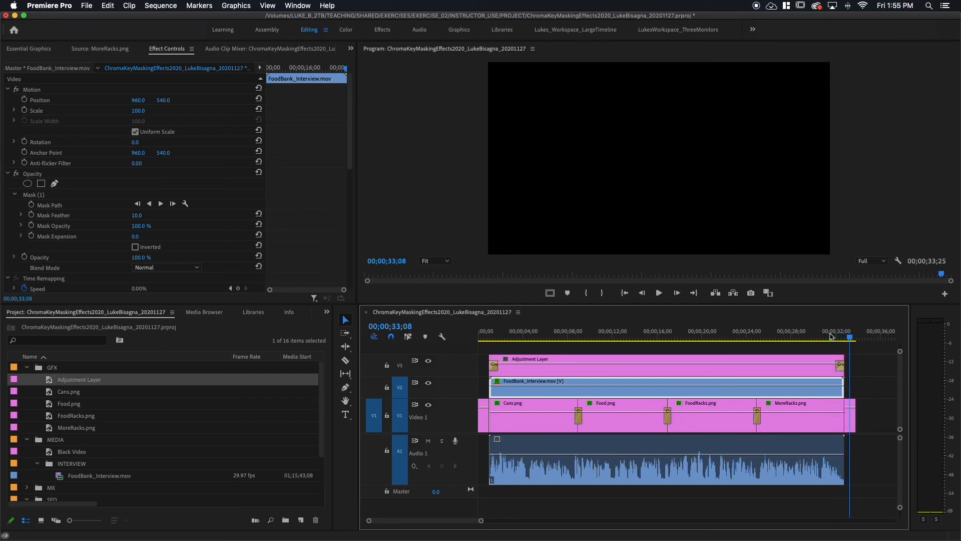
Open the original FoodBank_Interview.mov in the Source Monitor for comparison, and play the composite through the Cans.png to Food.png dissolve
left_click(534, 333)
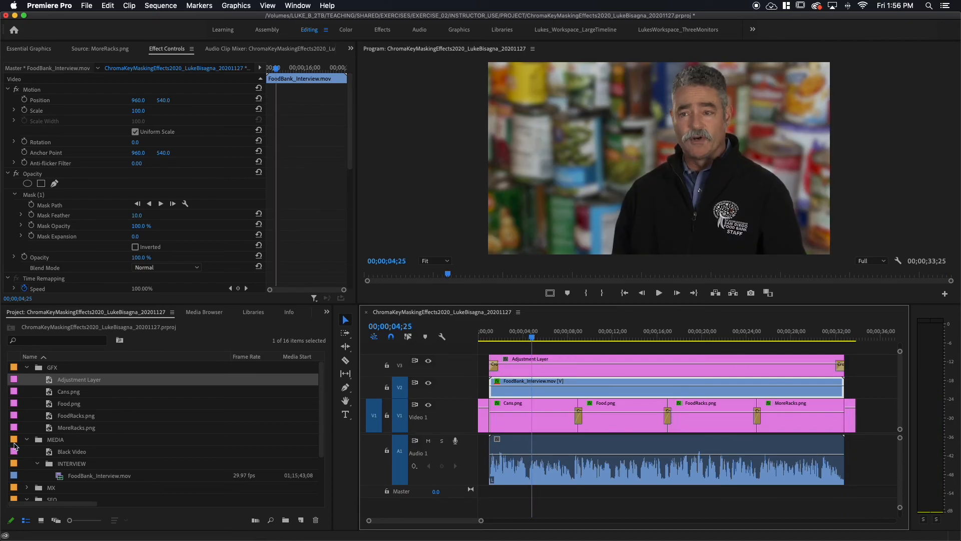
double_click(73, 476)
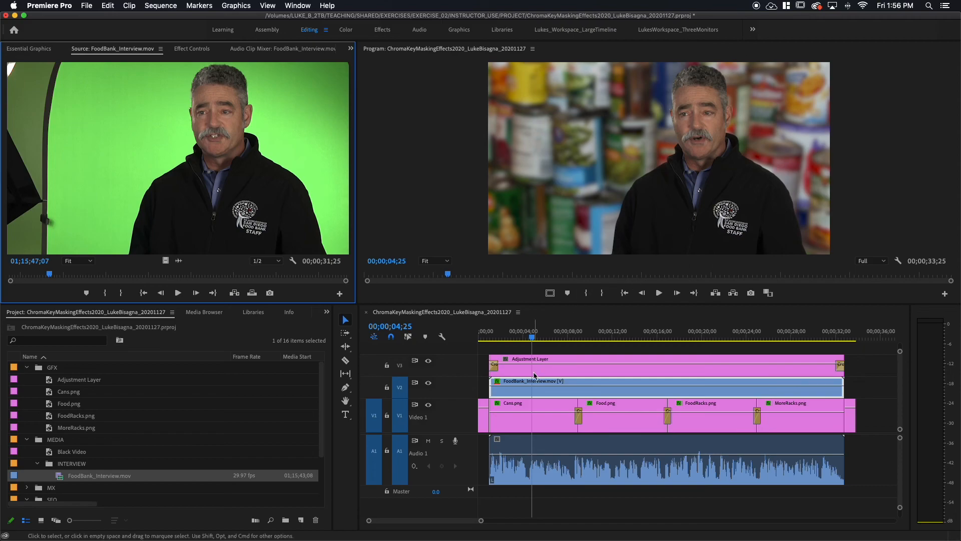
left_click_drag(564, 337, 574, 336)
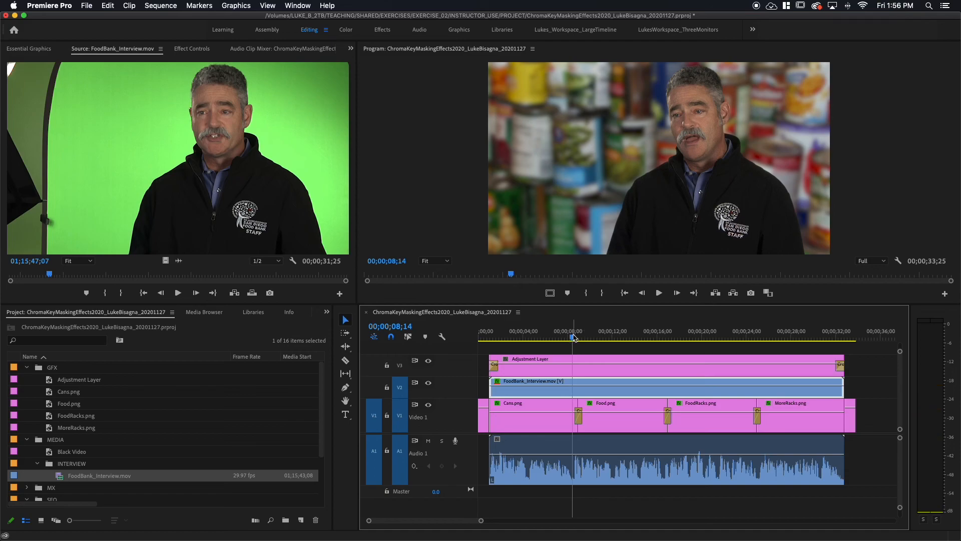
key("space")
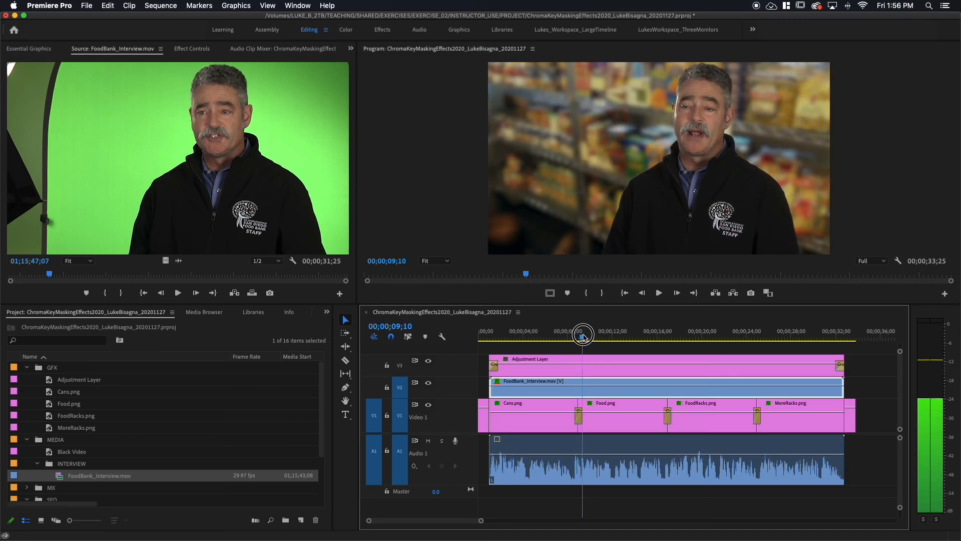